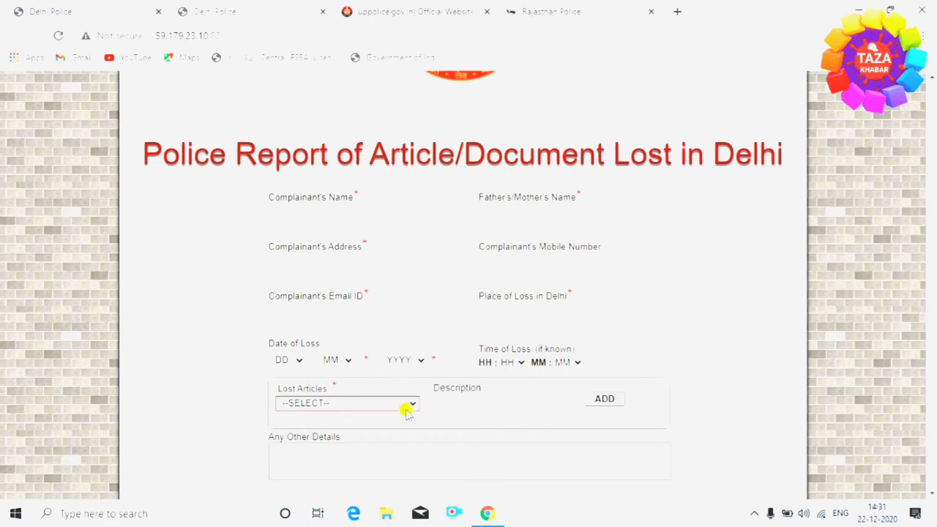
Step: Look through the available lost article types and choose Others as the lost article
left_click(407, 407)
scroll(393, 354, "down", 1)
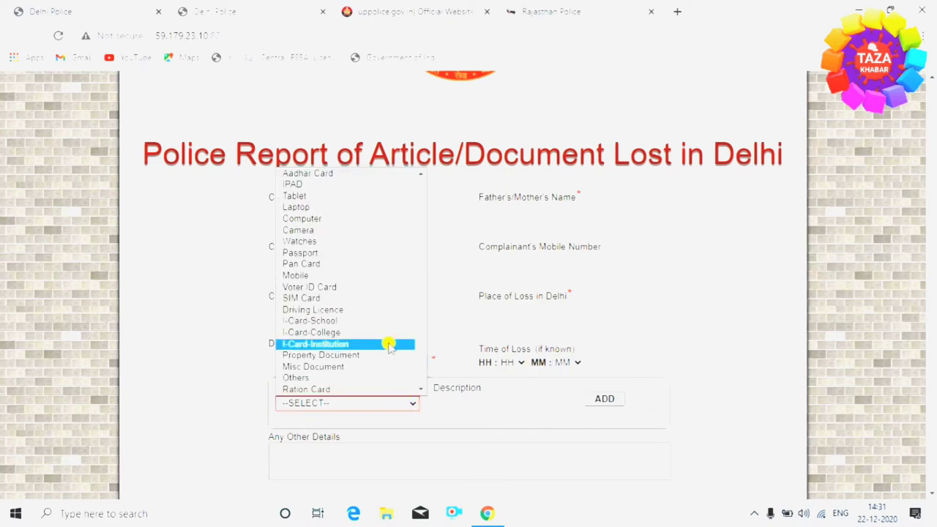
scroll(389, 346, "up", 1)
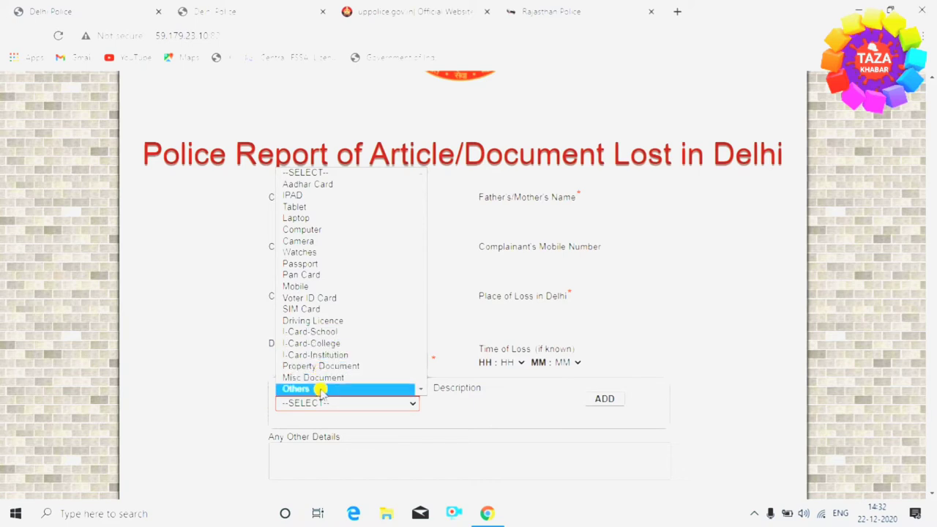
left_click_drag(419, 262, 412, 318)
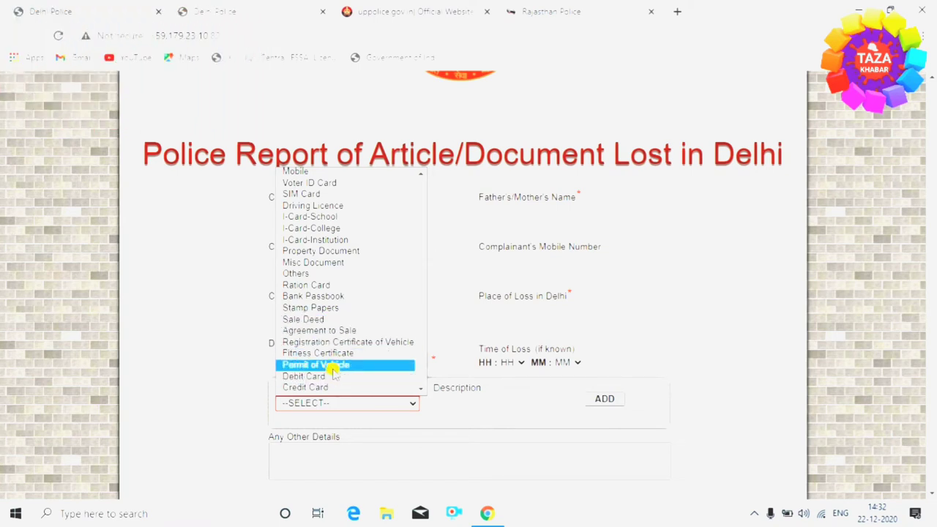
scroll(341, 311, "up", 3)
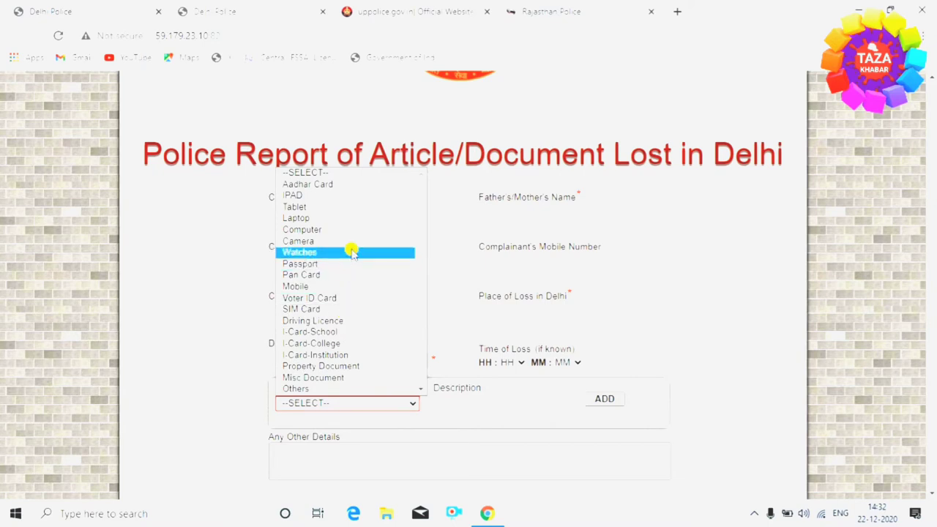
scroll(351, 252, "down", 2)
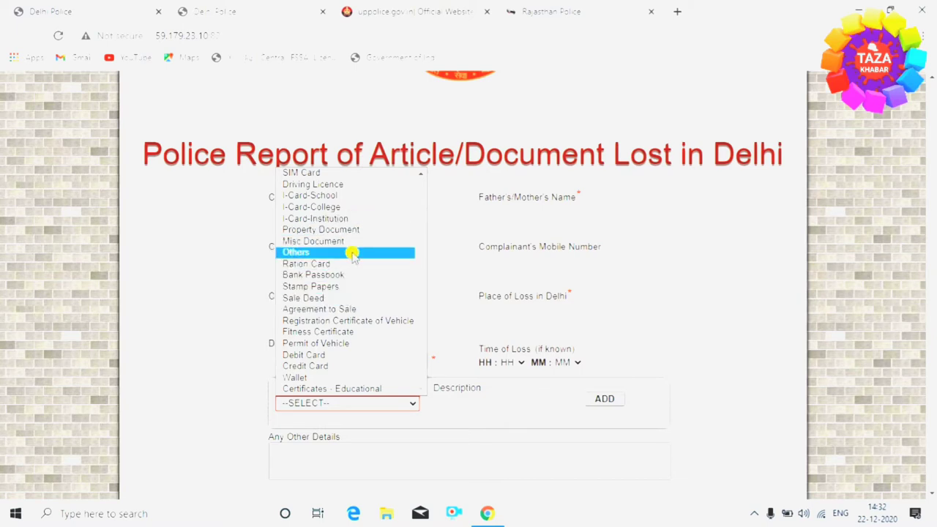
left_click(345, 252)
scroll(343, 366, "down", 2)
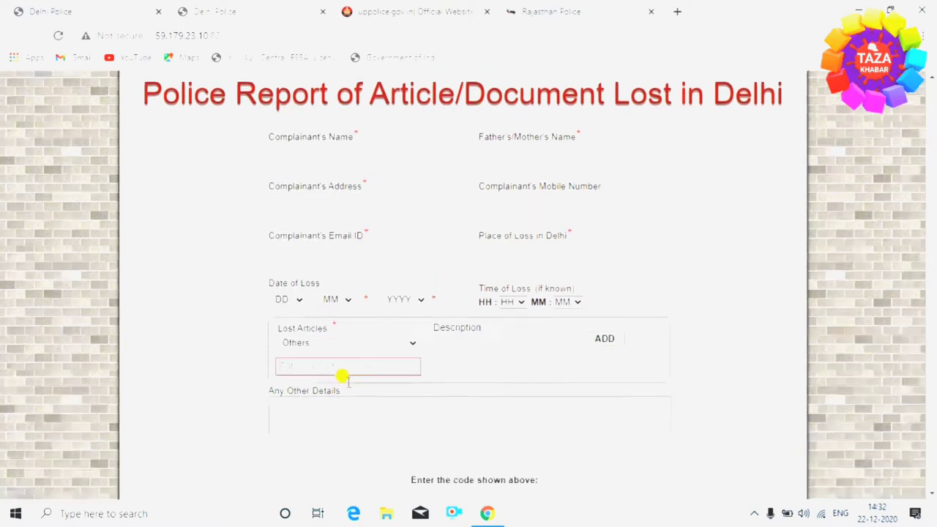
left_click(334, 290)
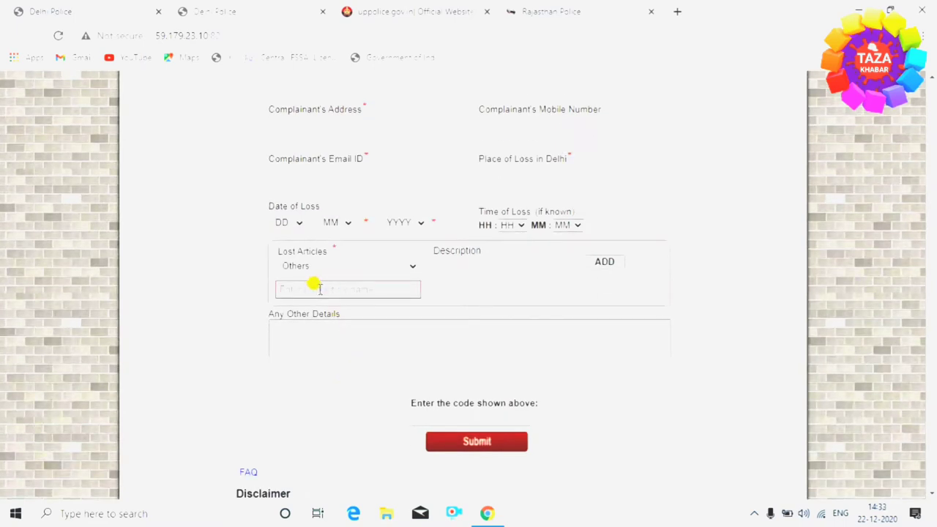
Step: Choose Mobile as the lost article and set its lost date to 04/11/2020
left_click(388, 266)
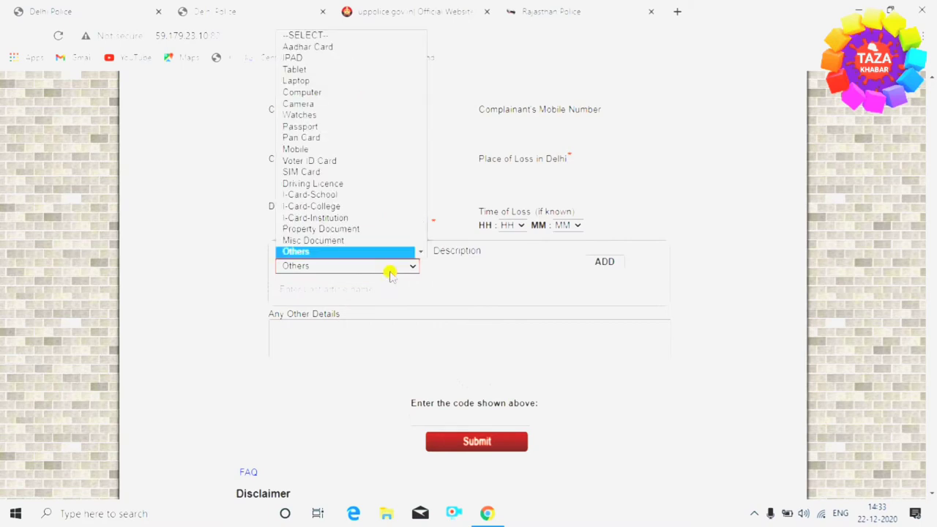
left_click(340, 148)
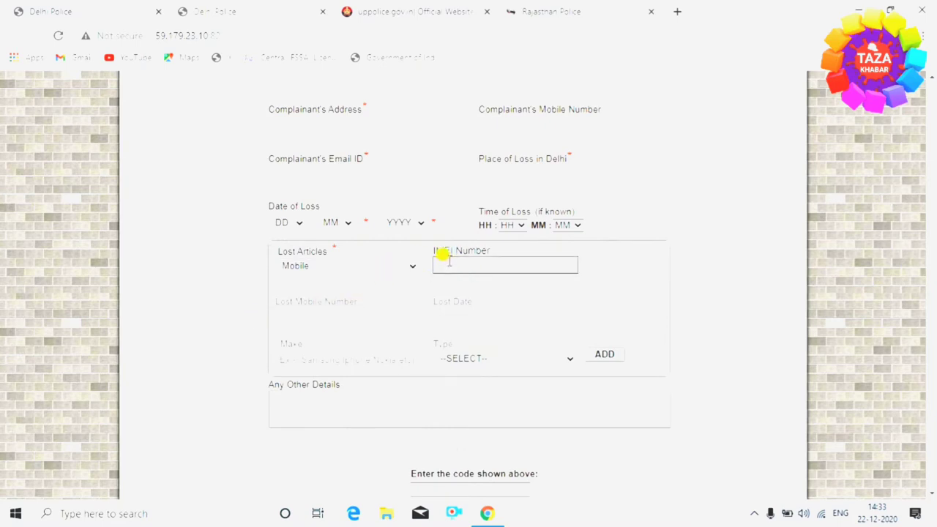
left_click(311, 313)
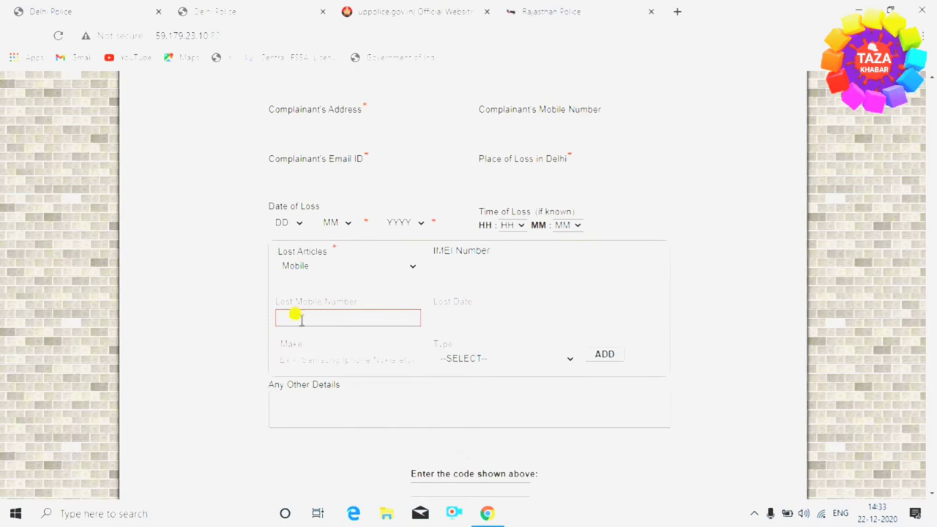
left_click(440, 318)
left_click(458, 317)
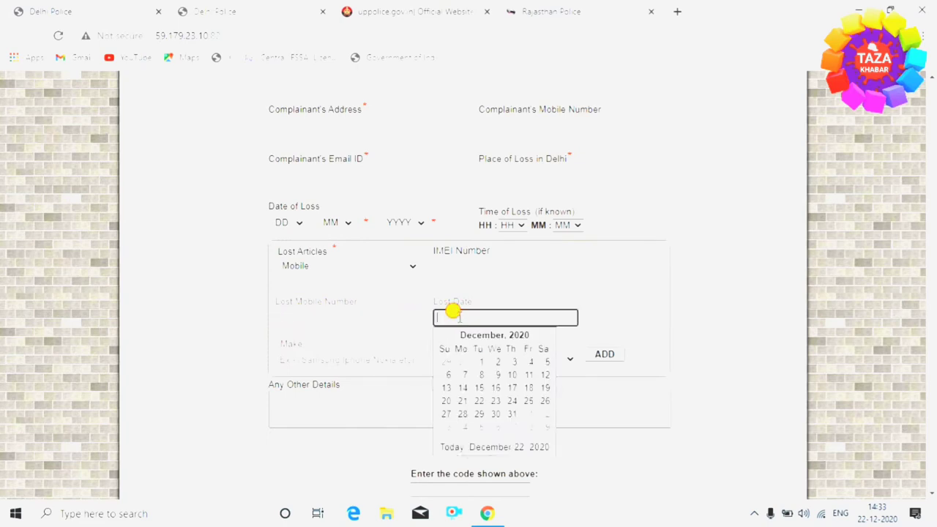
left_click(505, 337)
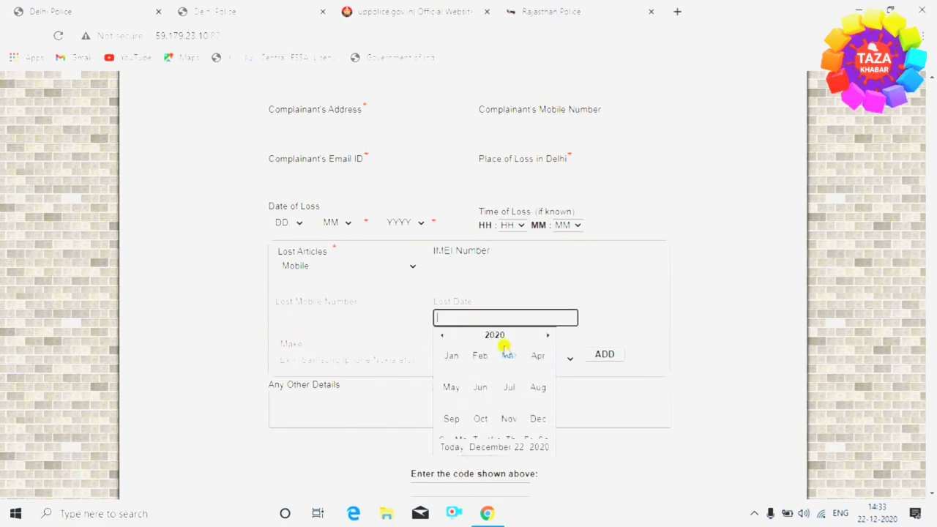
left_click(509, 423)
left_click(498, 378)
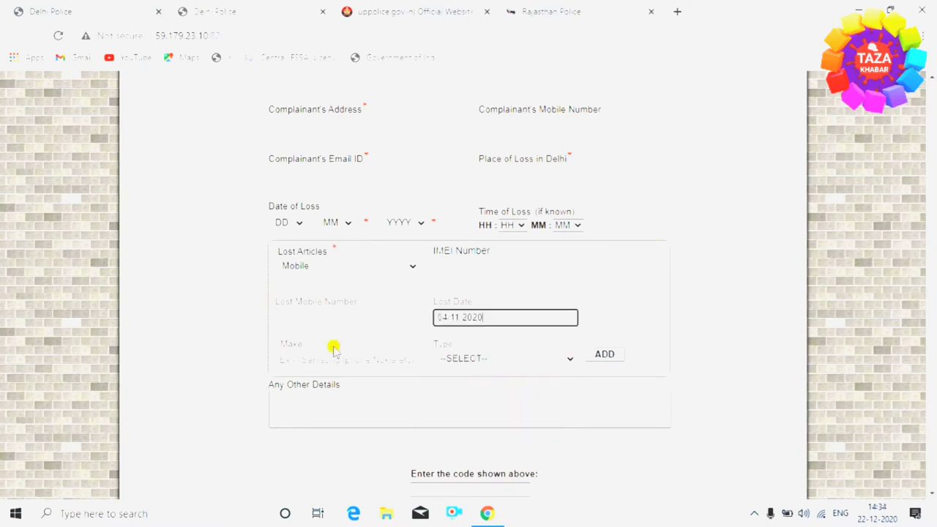
Step: Complete the mobile's details with make NOKIA, type GSM and the lost mobile number, and add it to the report
left_click(374, 358)
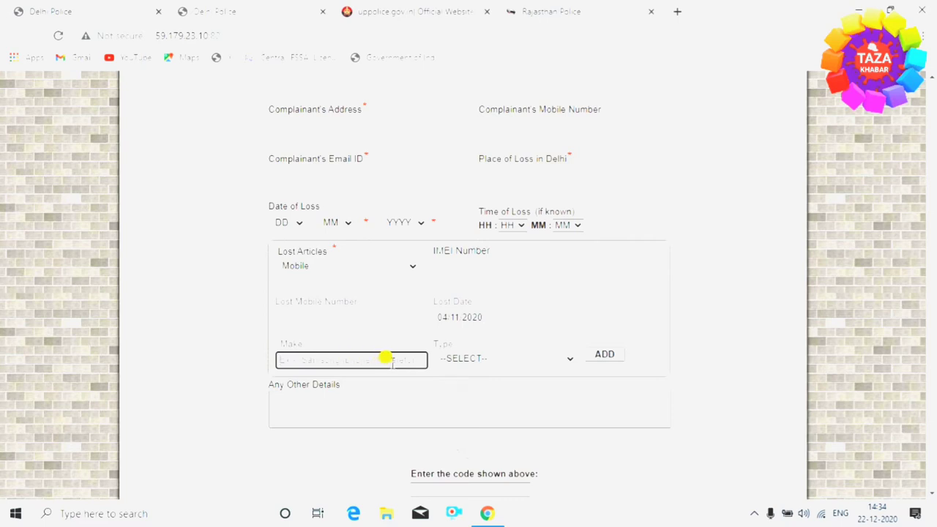
left_click(565, 359)
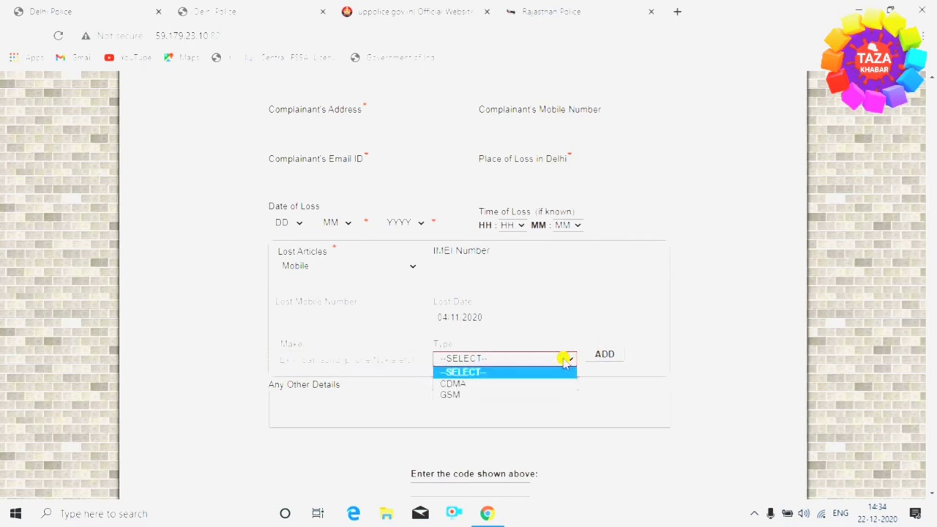
left_click(493, 393)
left_click(705, 448)
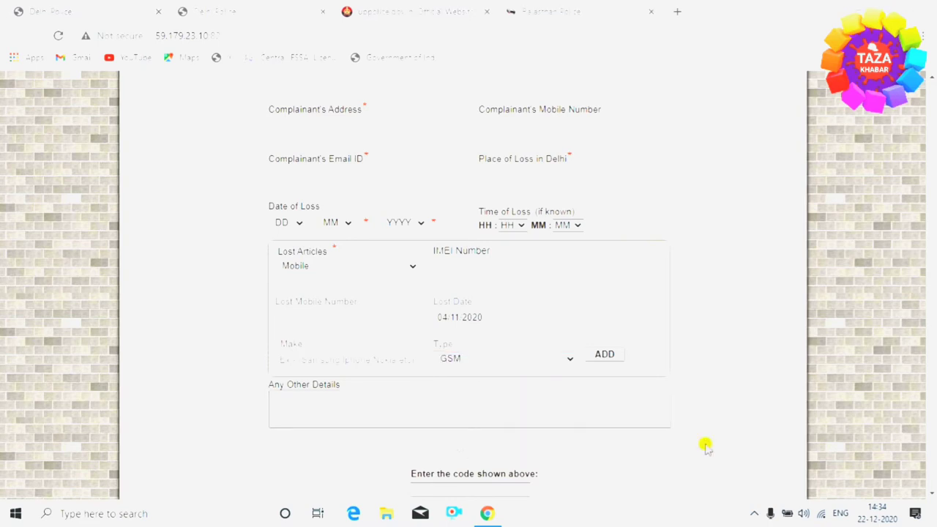
left_click(596, 357)
left_click(587, 140)
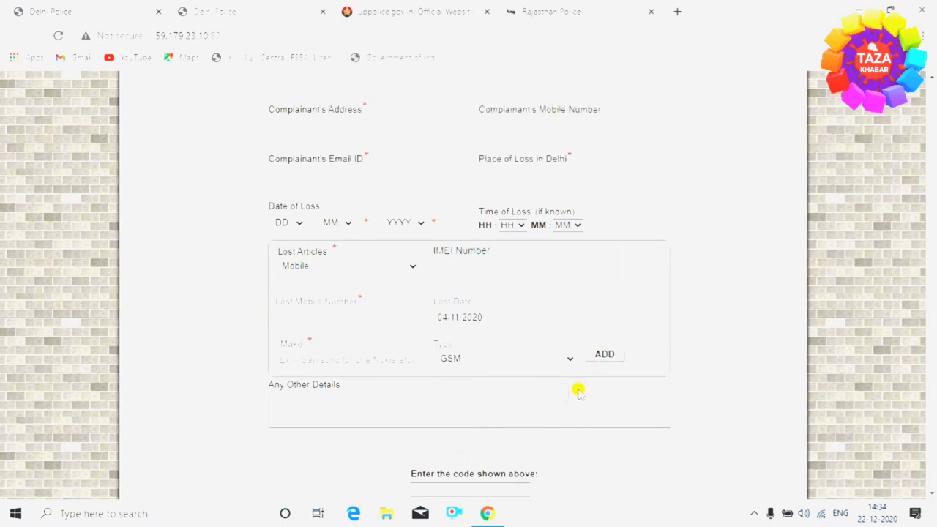
left_click(540, 397)
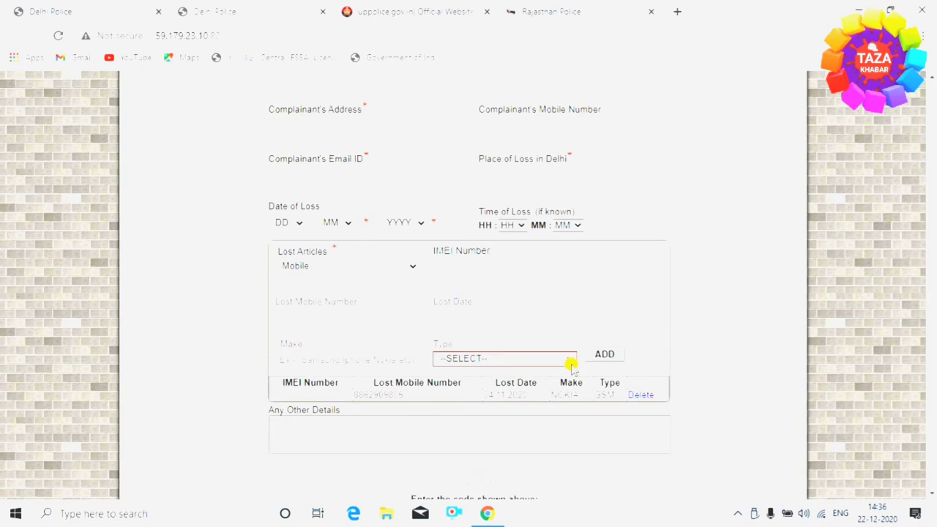
Step: Dismiss the K7 antivirus advertisement covering the lost report form
left_click(323, 359)
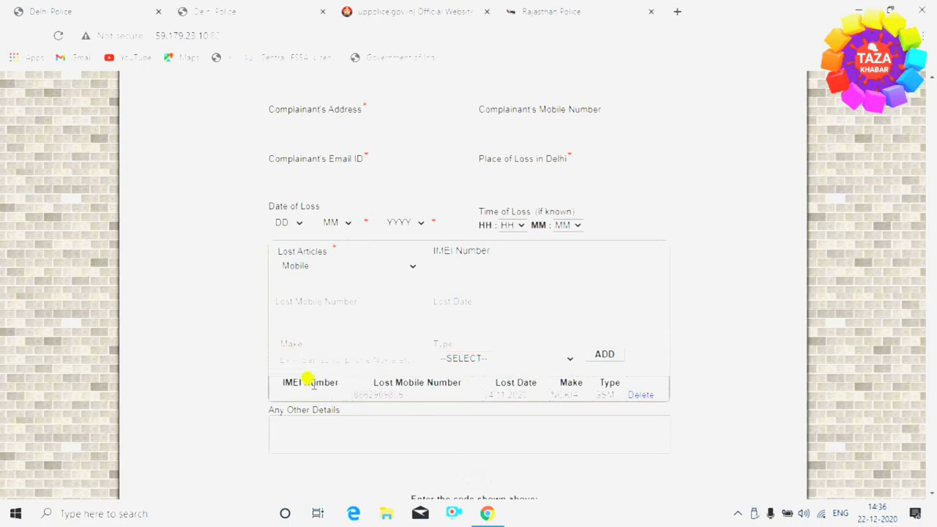
left_click(386, 357)
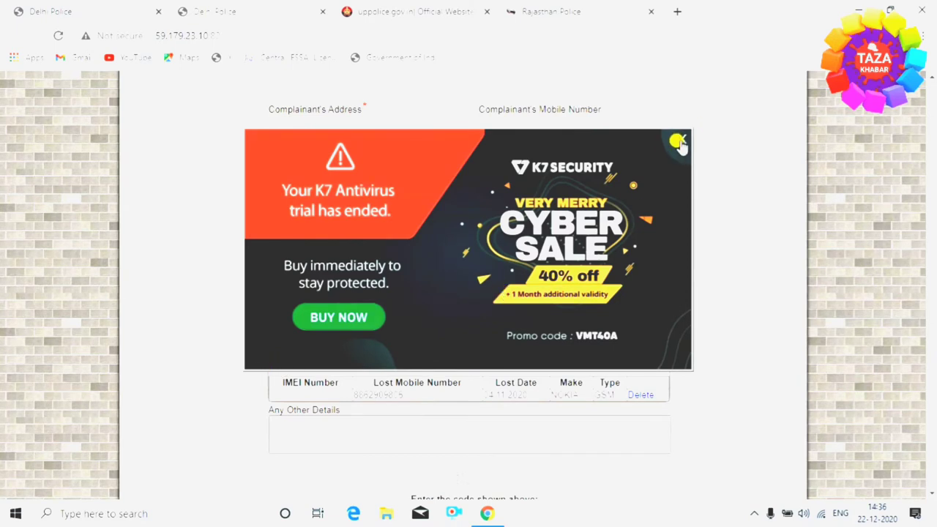
left_click(681, 142)
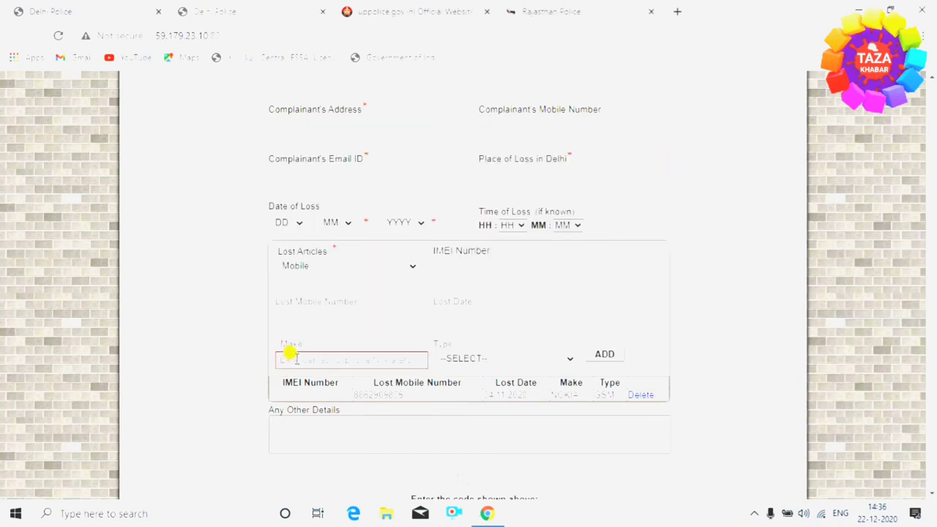
Step: Choose Aadhar Card as another lost article, describe it as "nbn", and add it to the report
left_click(404, 268)
left_click(219, 280)
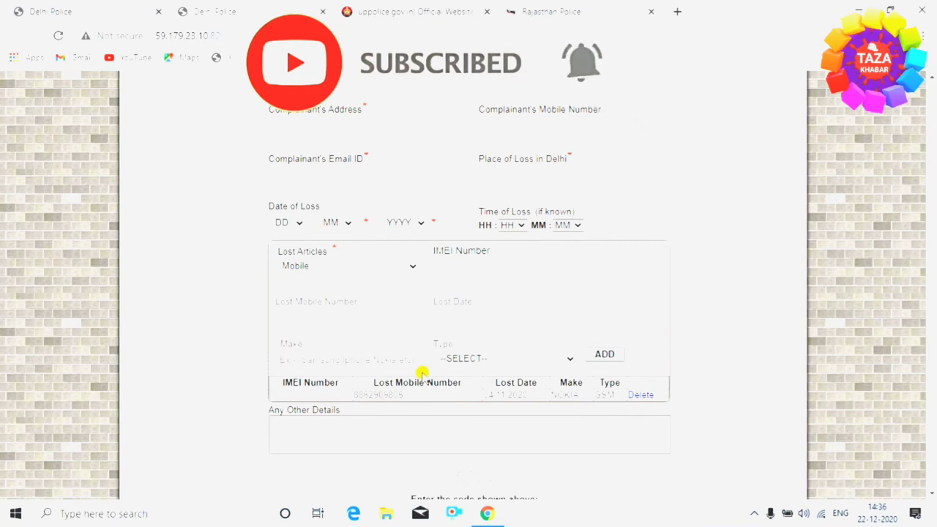
left_click(364, 266)
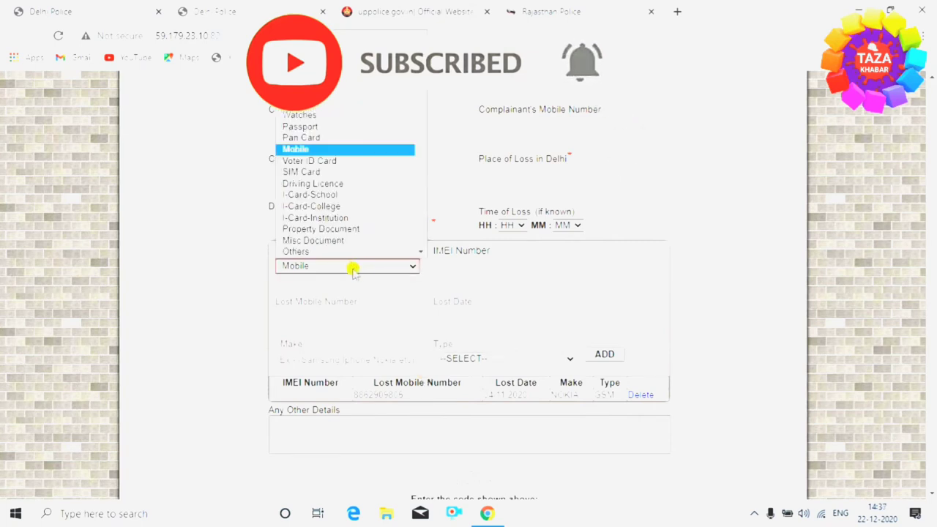
left_click(318, 46)
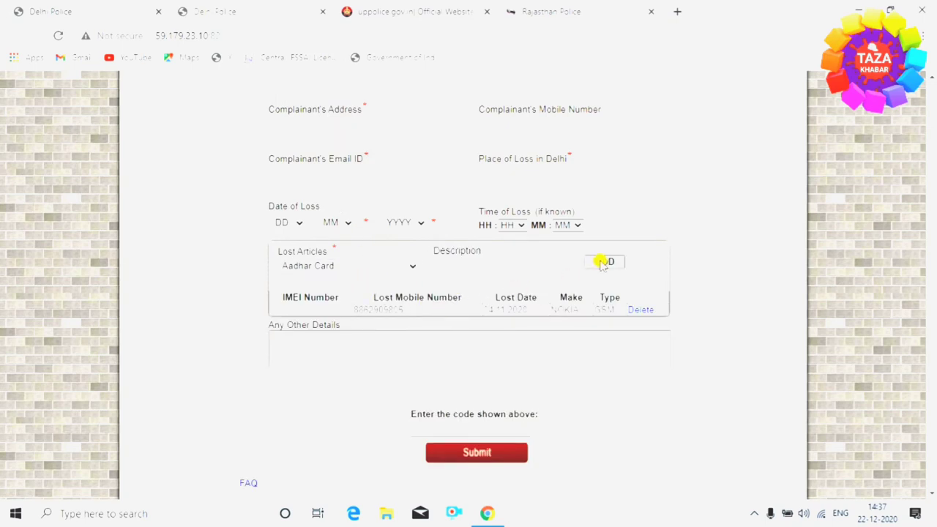
left_click(468, 266)
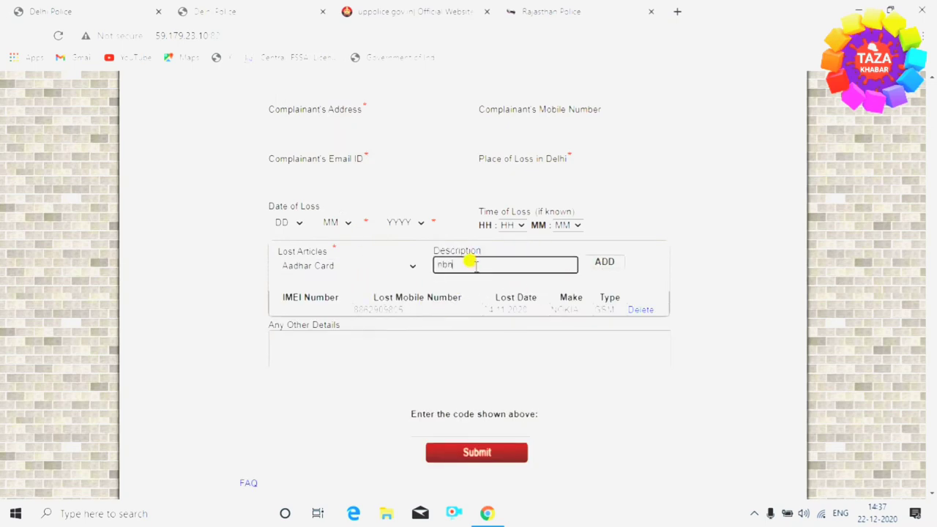
left_click(604, 262)
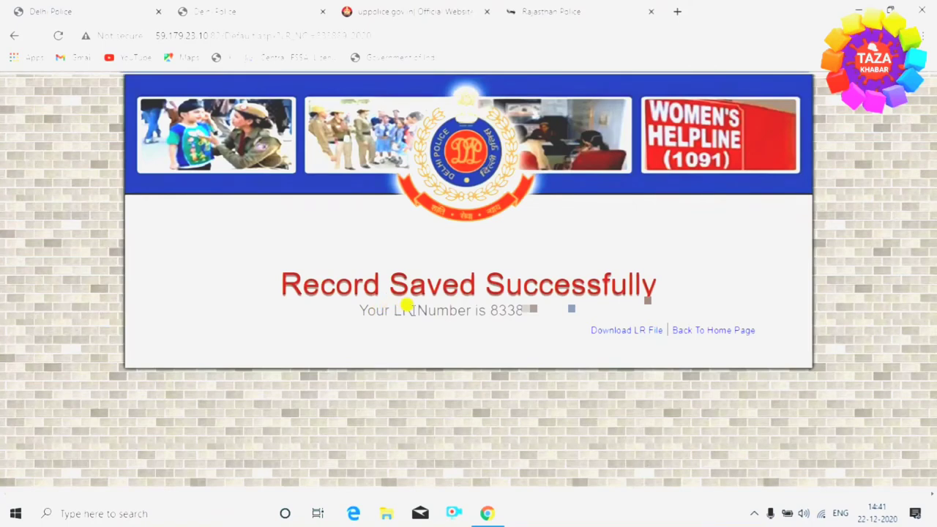
Step: Download the LR file of the saved report and read through the PDF
left_click_drag(486, 308, 593, 330)
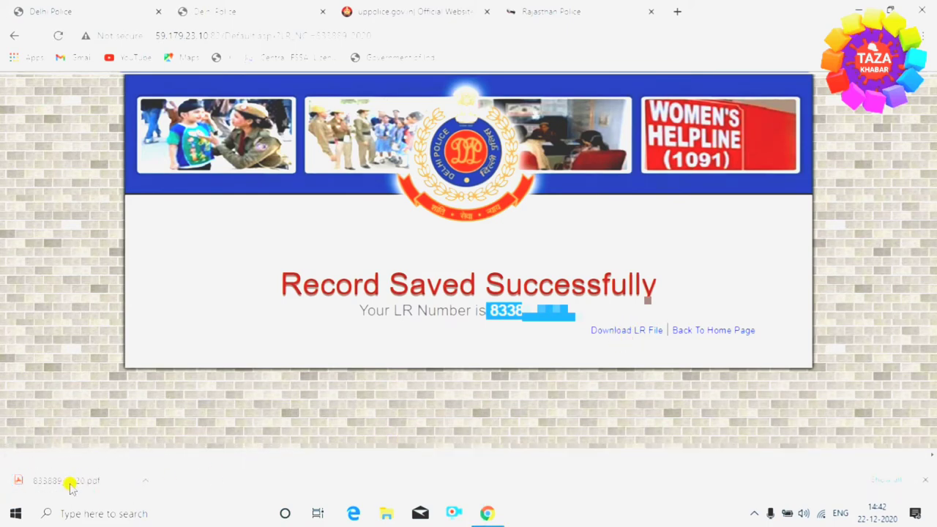
left_click(68, 481)
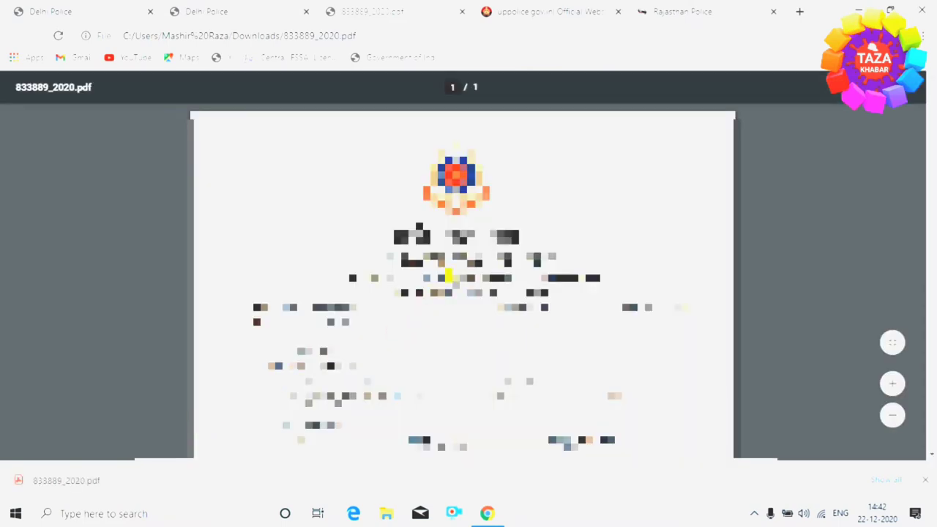
scroll(445, 272, "down", 2)
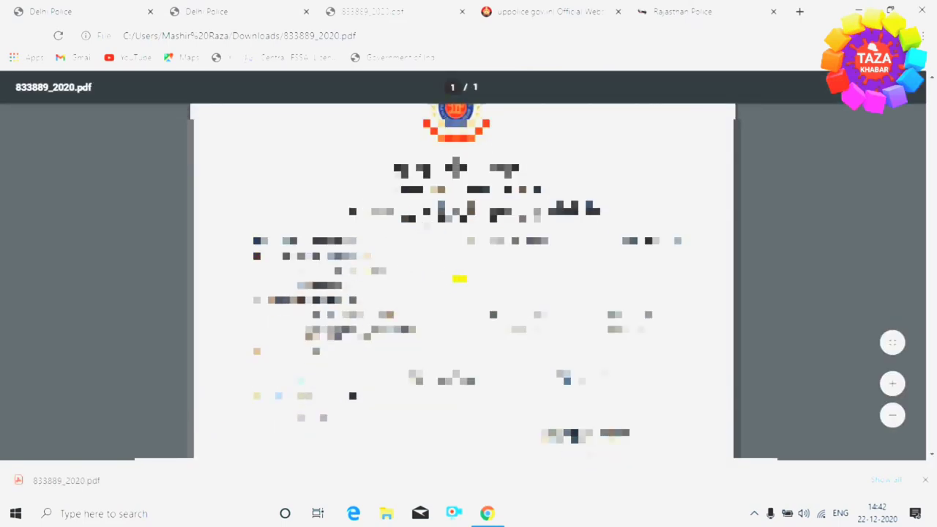
scroll(459, 278, "down", 10)
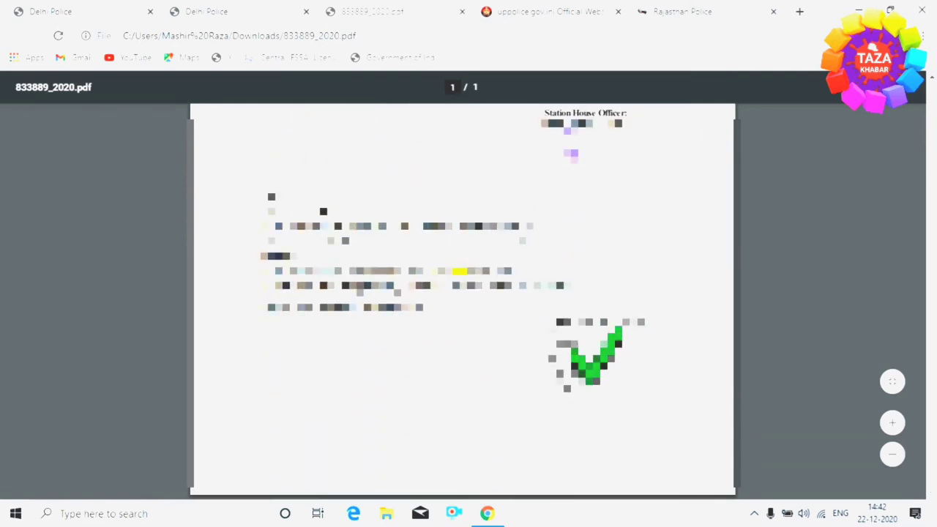
scroll(459, 273, "up", 10)
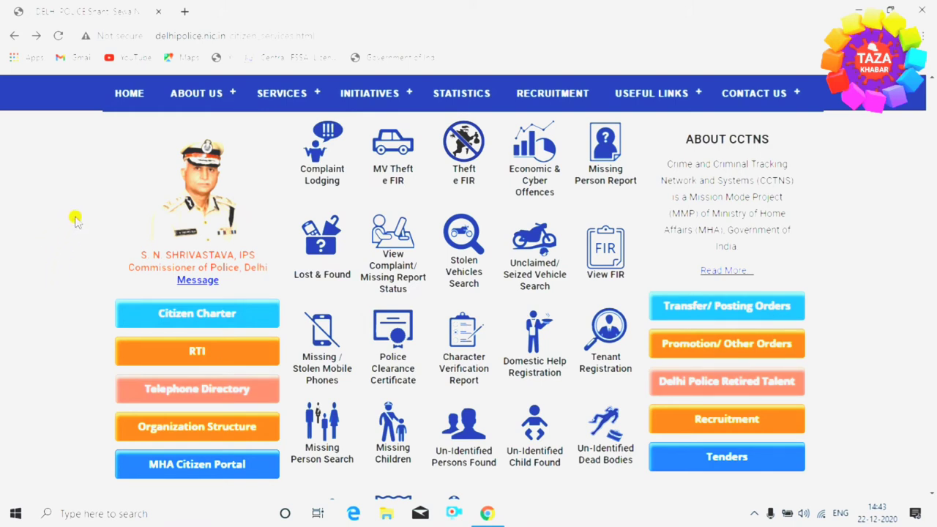
Step: Open the Theft e-FIR service from Citizen Services and start a stolen report as a new user
scroll(81, 227, "up", 2)
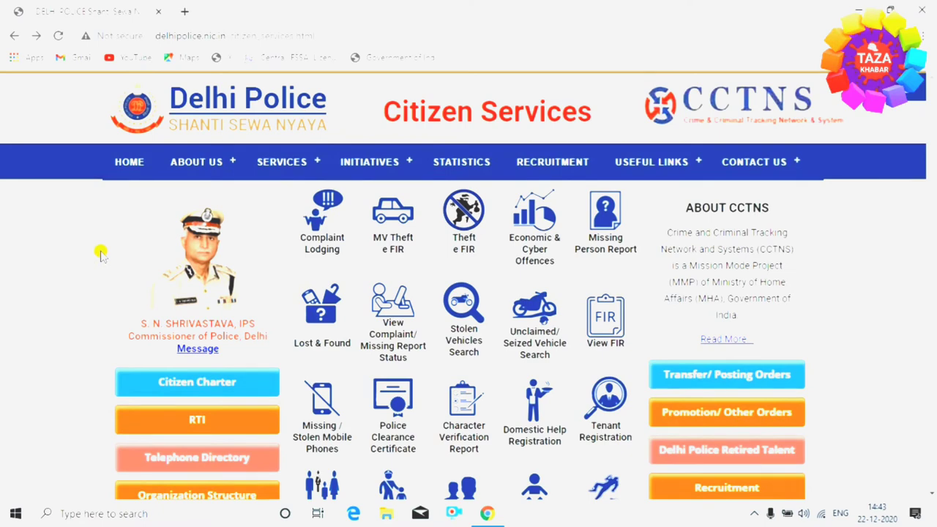
left_click(455, 246)
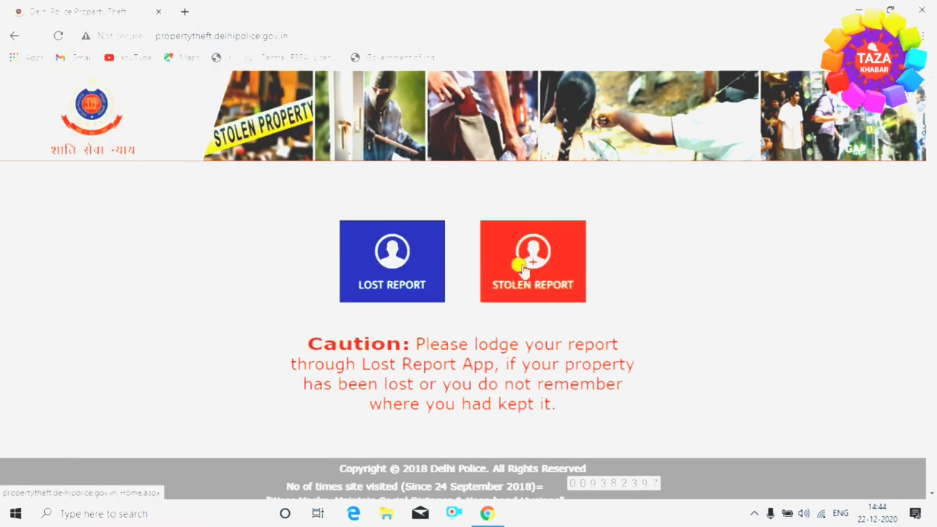
left_click(522, 270)
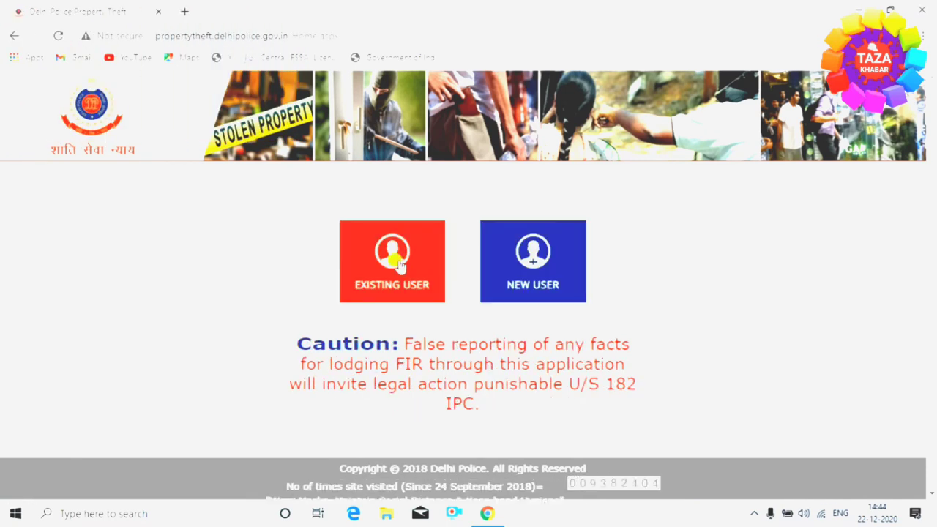
left_click(532, 276)
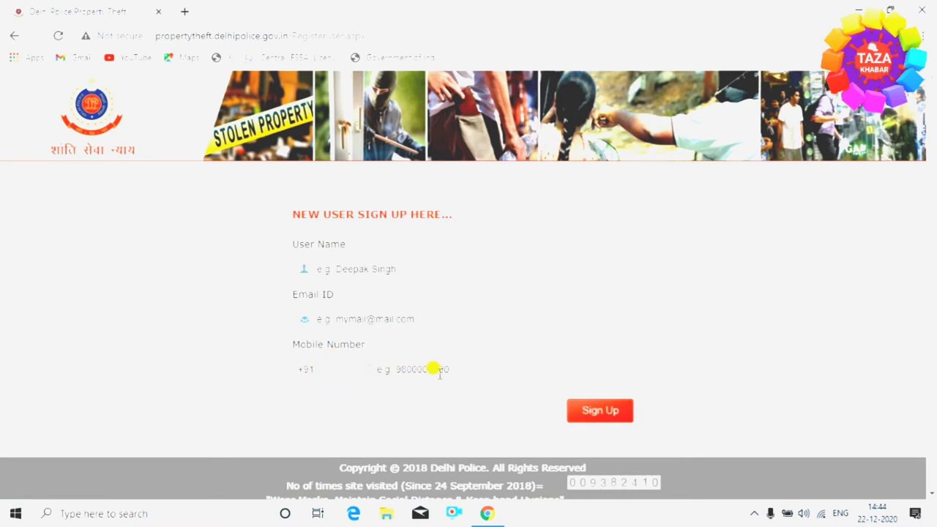
Step: Sign up as a new user and verify the account with the OTP received on the mobile and email ID
left_click(607, 412)
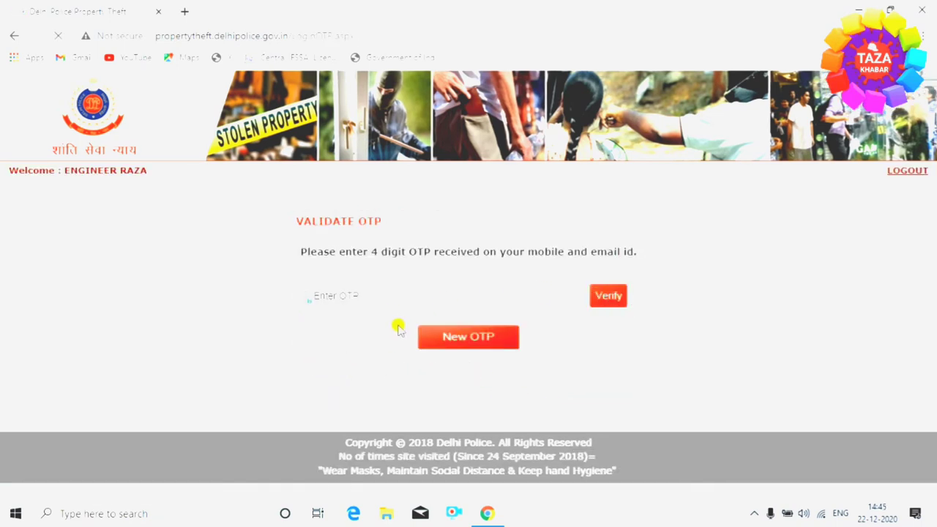
left_click(611, 296)
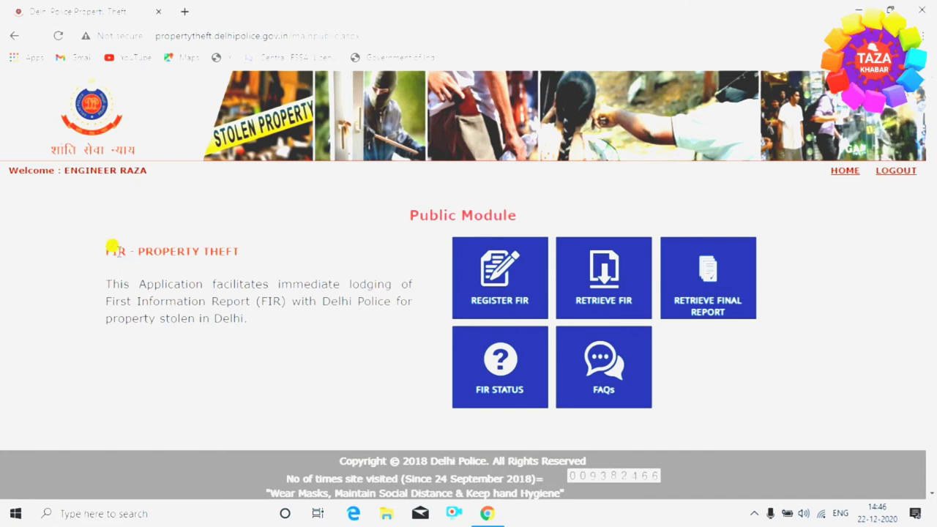
Step: Start registering an FIR, accept the eligibility conditions, and answer No to the known-suspect and injury questions
left_click(489, 290)
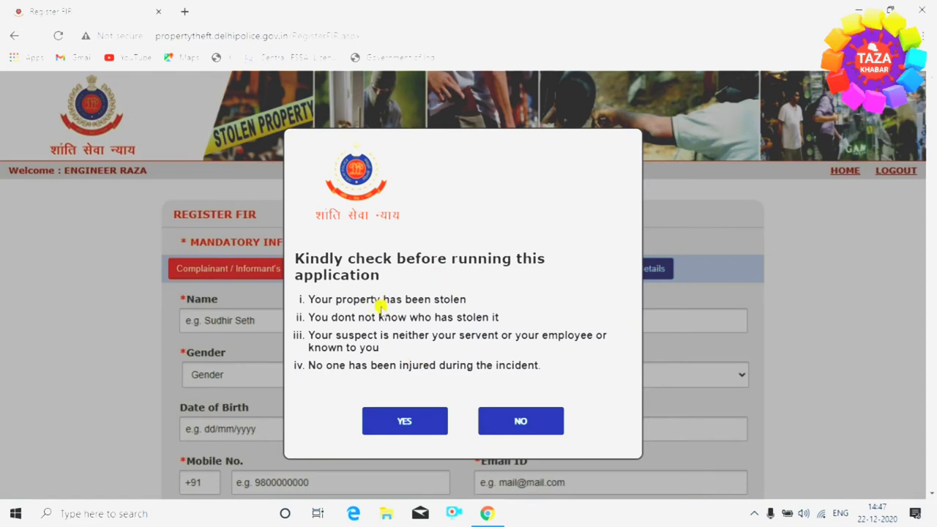
left_click(405, 421)
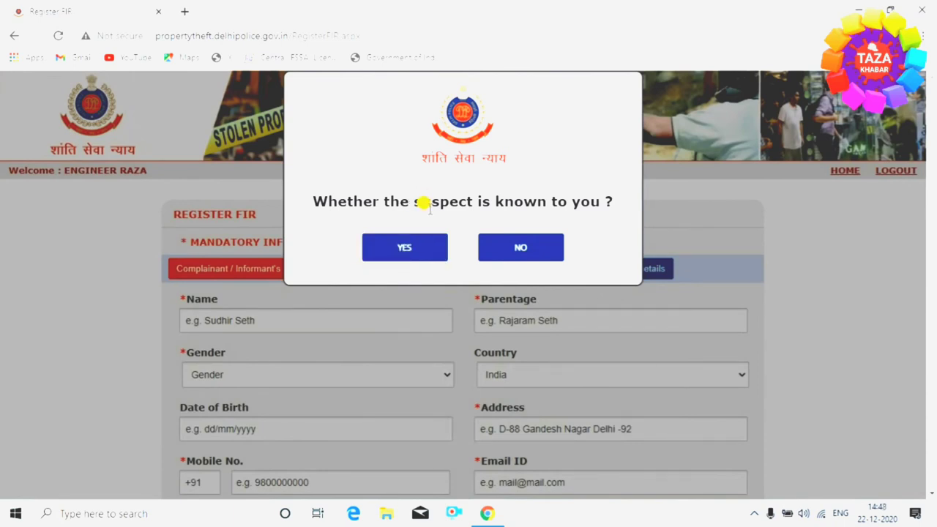
left_click(532, 256)
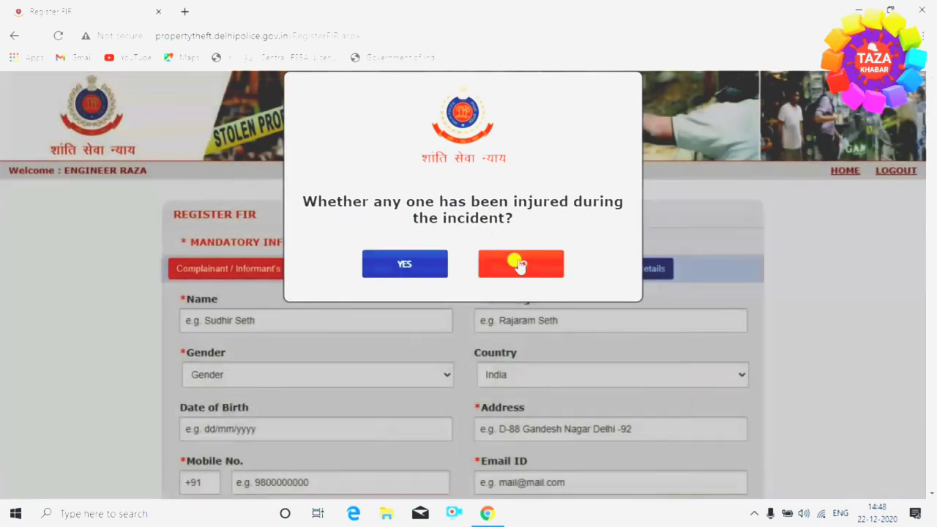
left_click(517, 265)
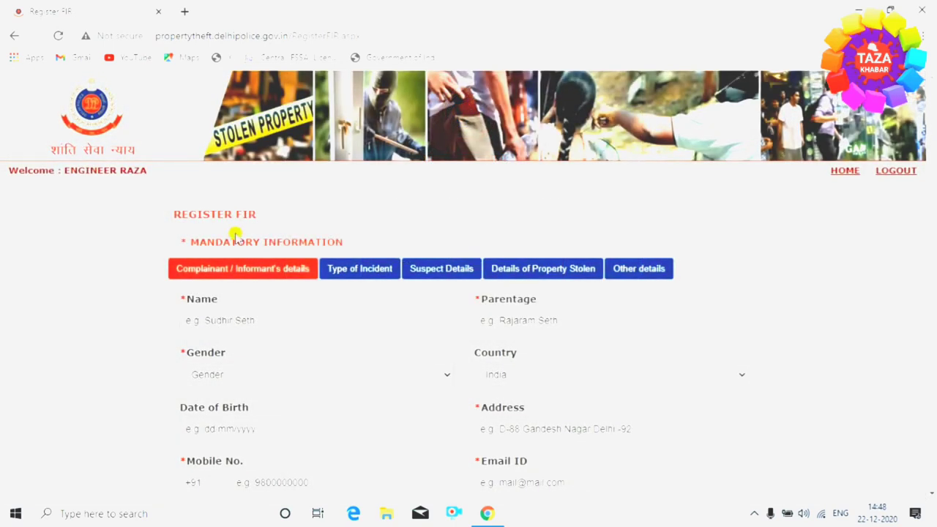
Step: Set the complainant's gender to Male in the complainant details
scroll(212, 220, "down", 2)
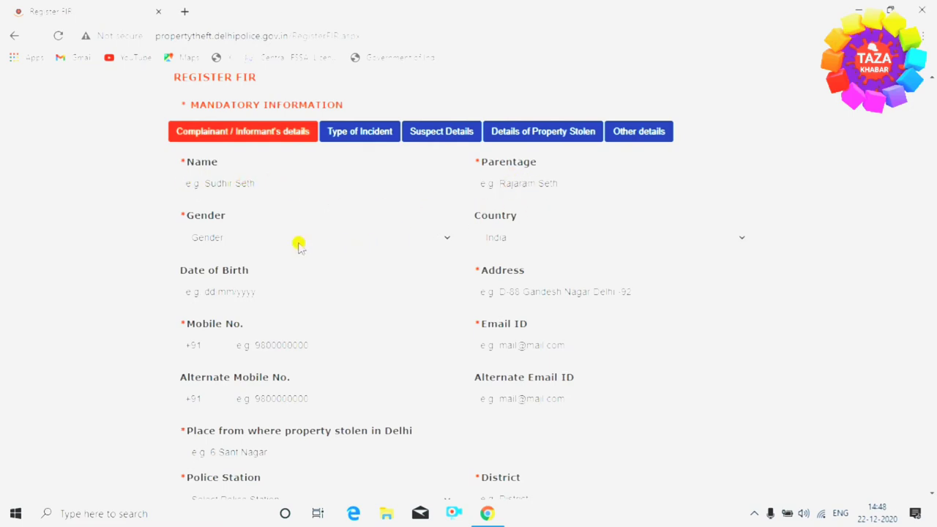
left_click(372, 237)
left_click(299, 269)
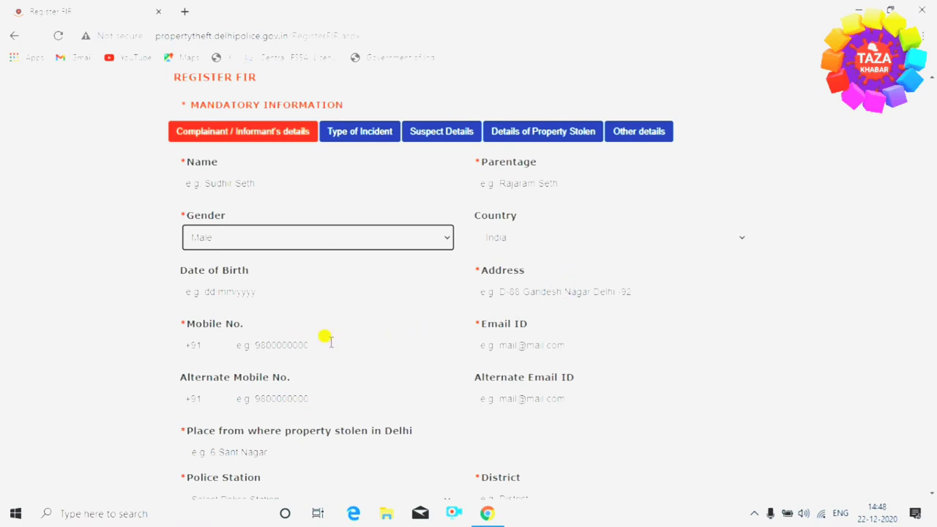
Step: Select BABA HARI DASS NAGAR as the police station with DWARKA as district, and continue to the incident type section
scroll(561, 344, "down", 1)
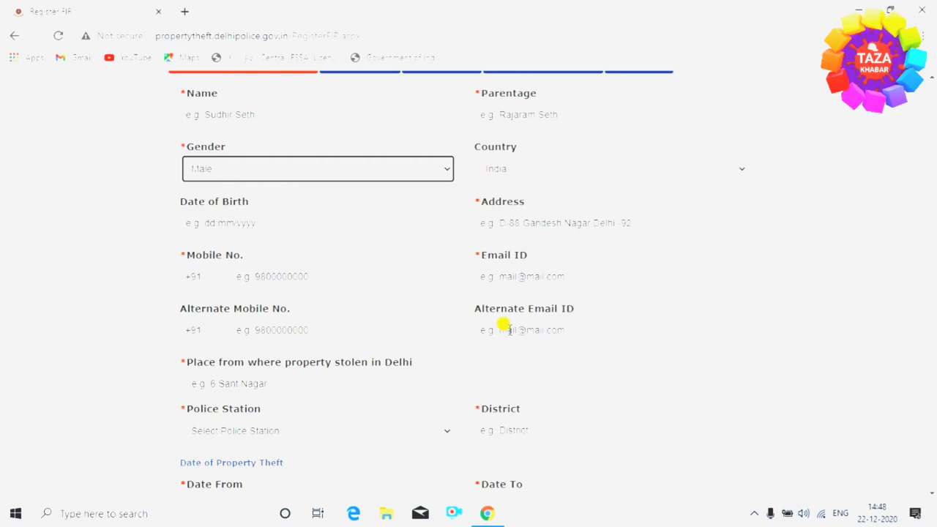
scroll(505, 327, "down", 1)
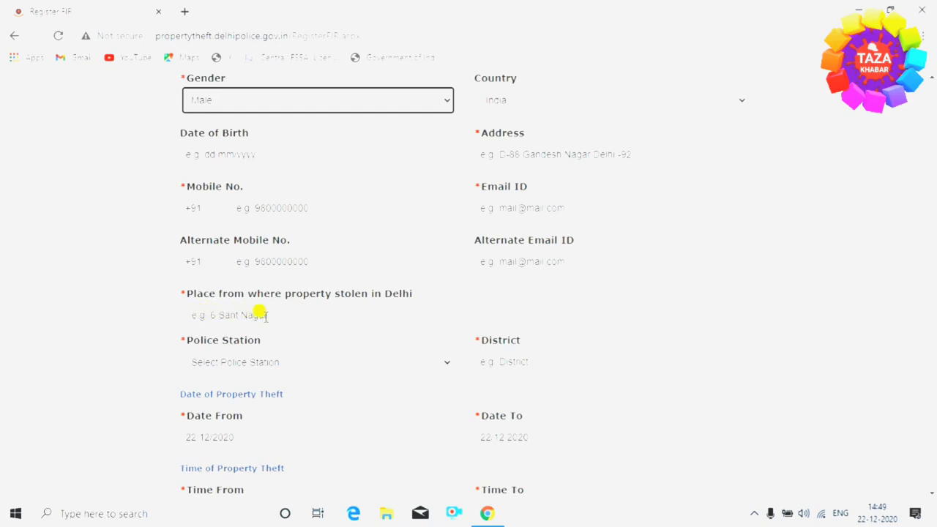
left_click(310, 313)
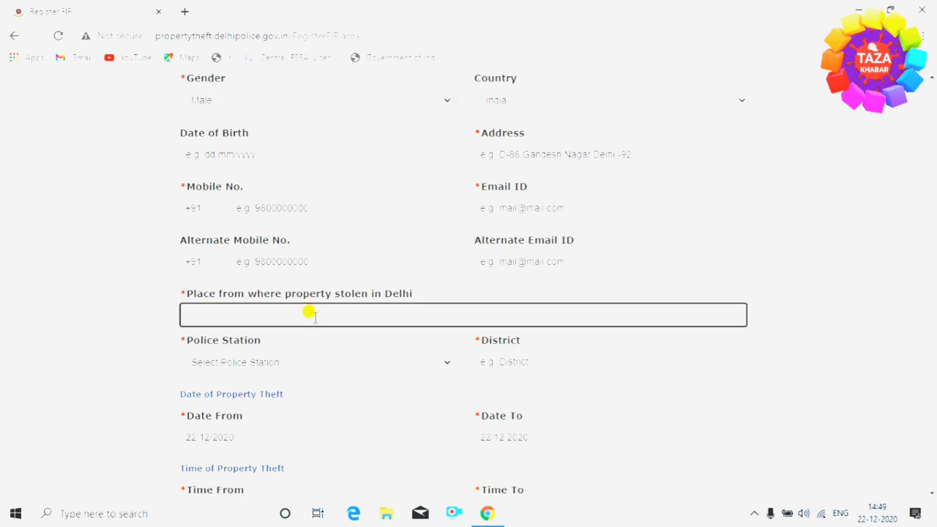
left_click(428, 361)
left_click(362, 245)
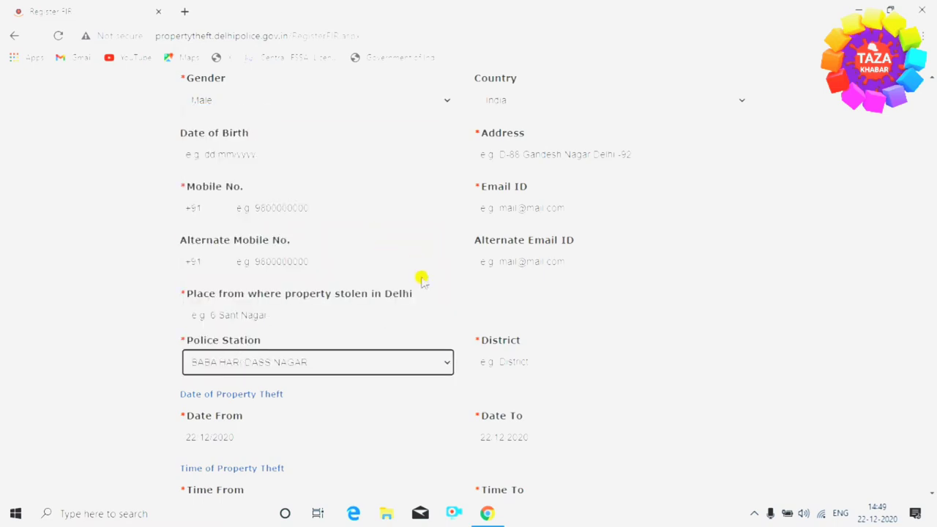
left_click(517, 362)
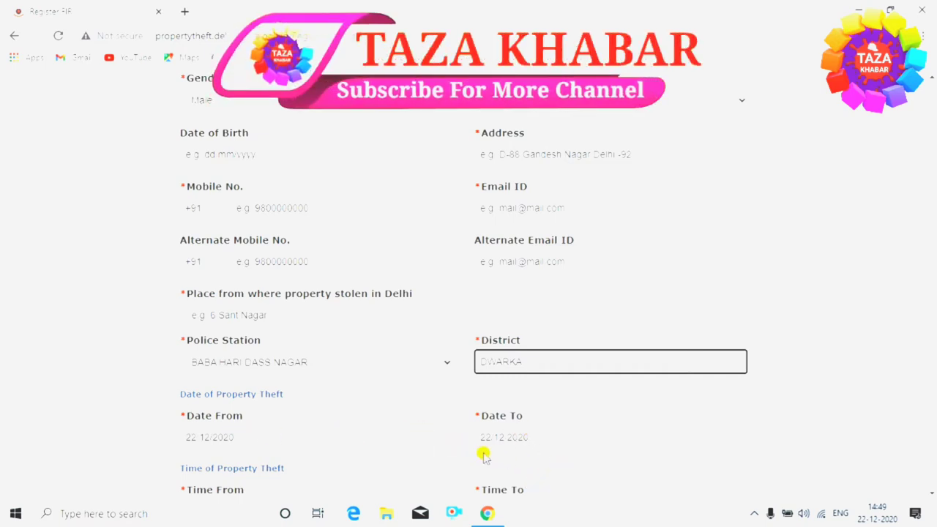
scroll(461, 424, "down", 2)
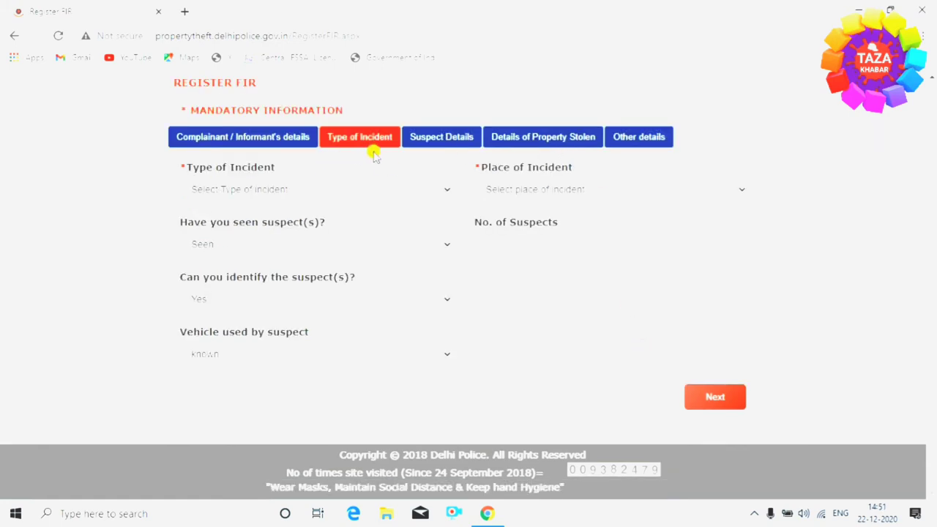
Step: Set the type of incident to Pick Pocketing and the place of incident to Market
left_click(433, 190)
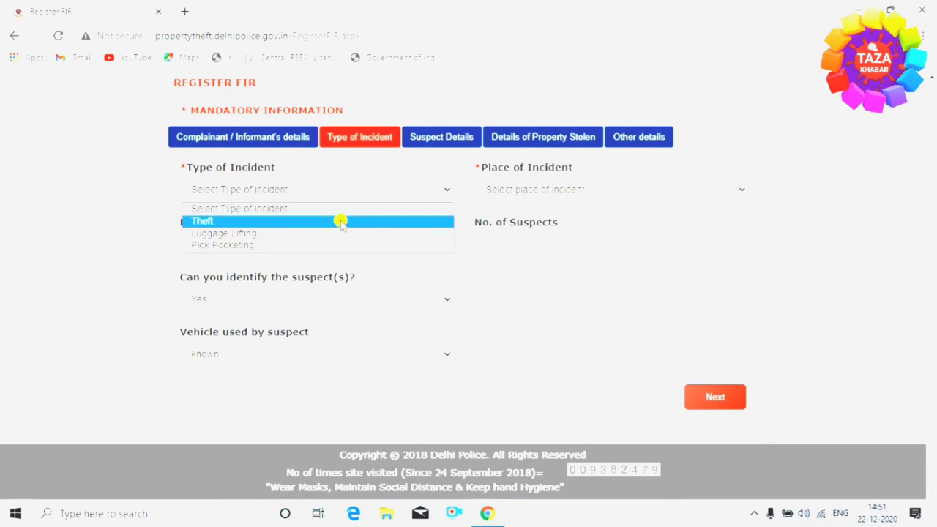
left_click(273, 219)
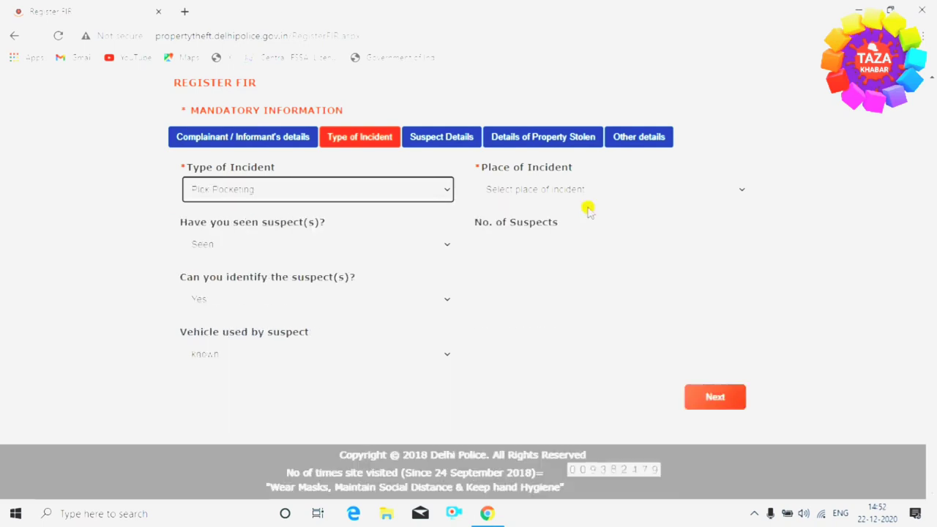
left_click(605, 187)
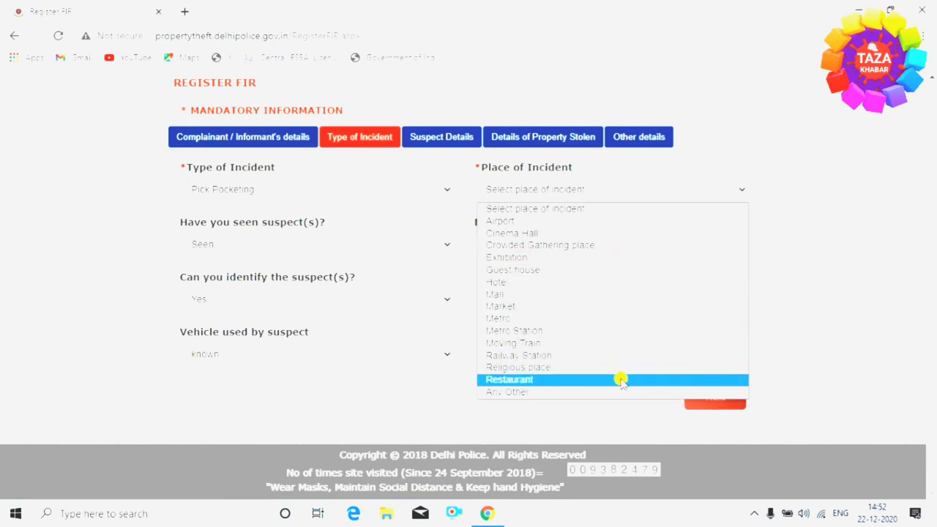
left_click(630, 306)
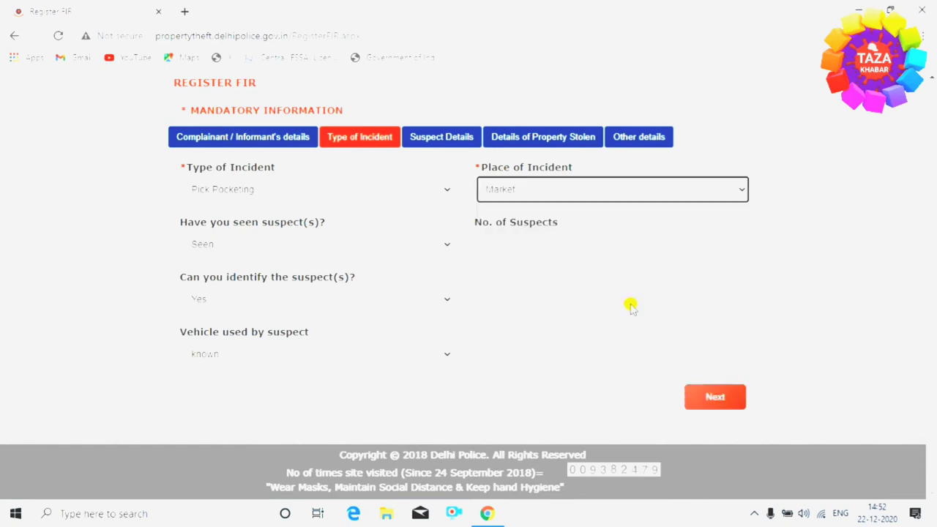
Step: Mark the suspect as Not Seen, set the vehicle used to Any Other, and continue to the suspect details
left_click(396, 249)
left_click(371, 275)
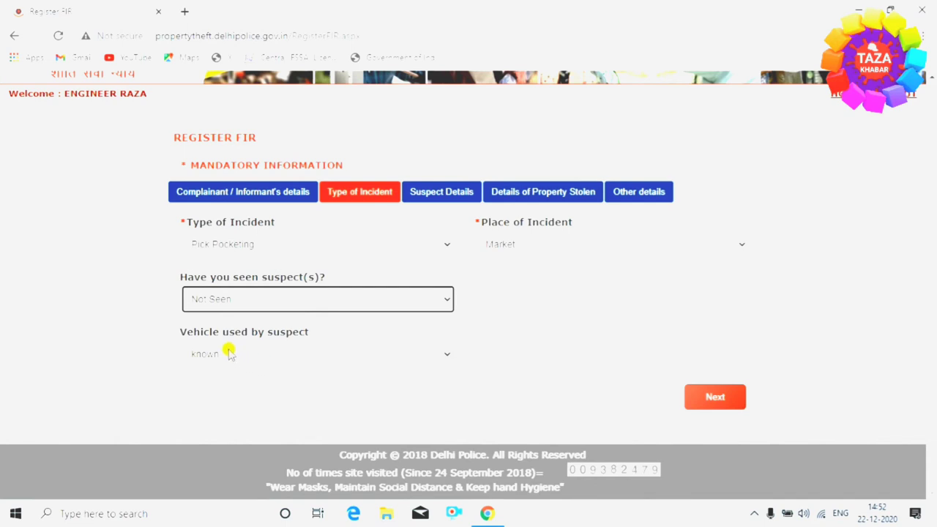
left_click(355, 355)
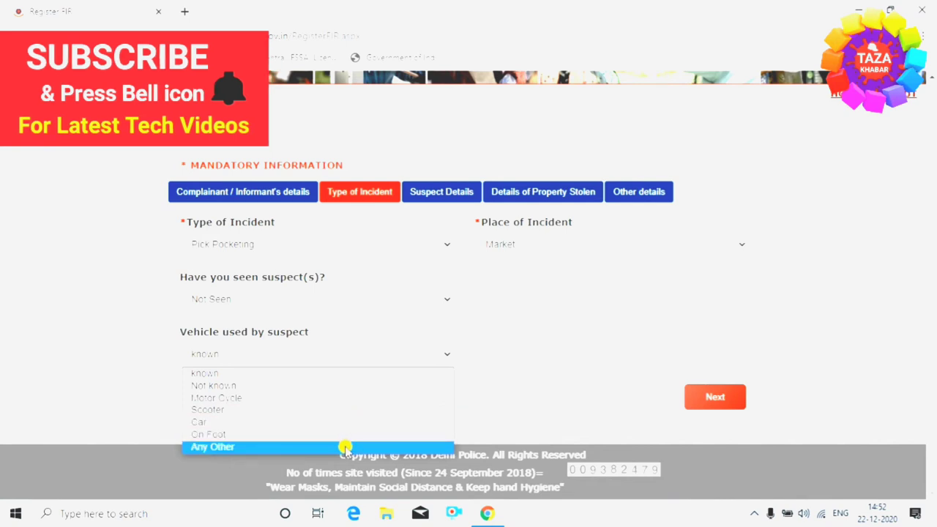
left_click(342, 445)
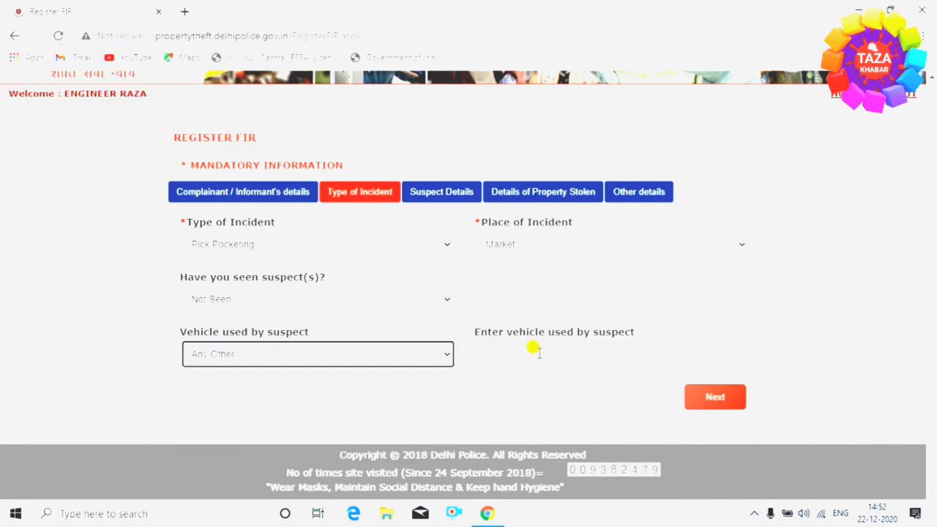
left_click(599, 351)
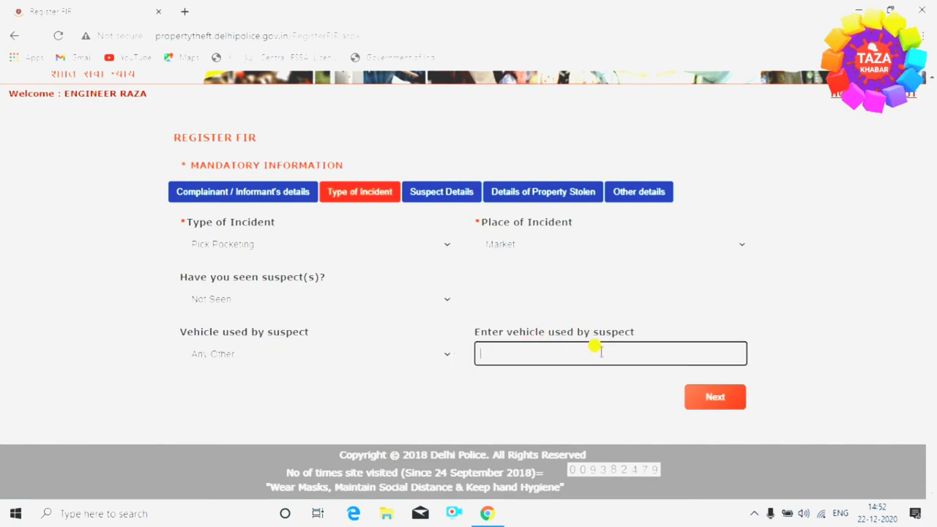
left_click(715, 400)
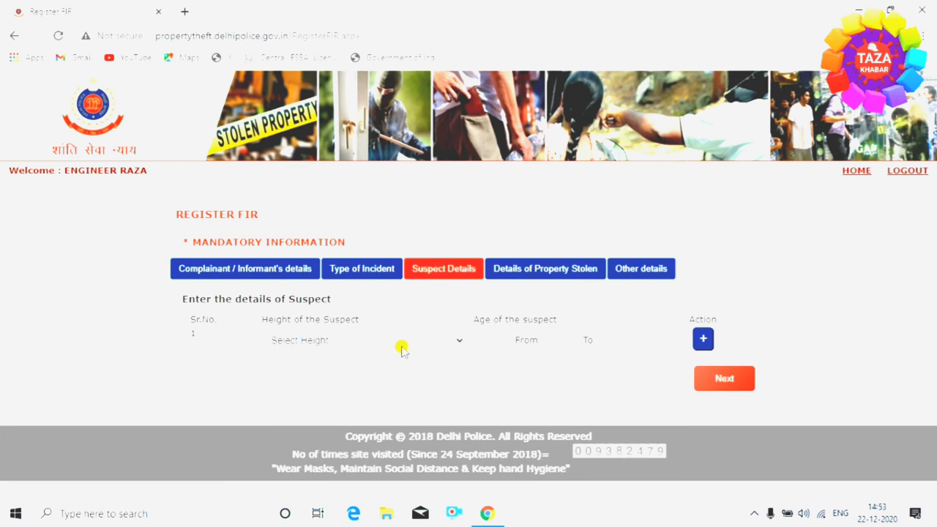
Step: Set the suspect's height to Short and continue to the details of property stolen
left_click(439, 340)
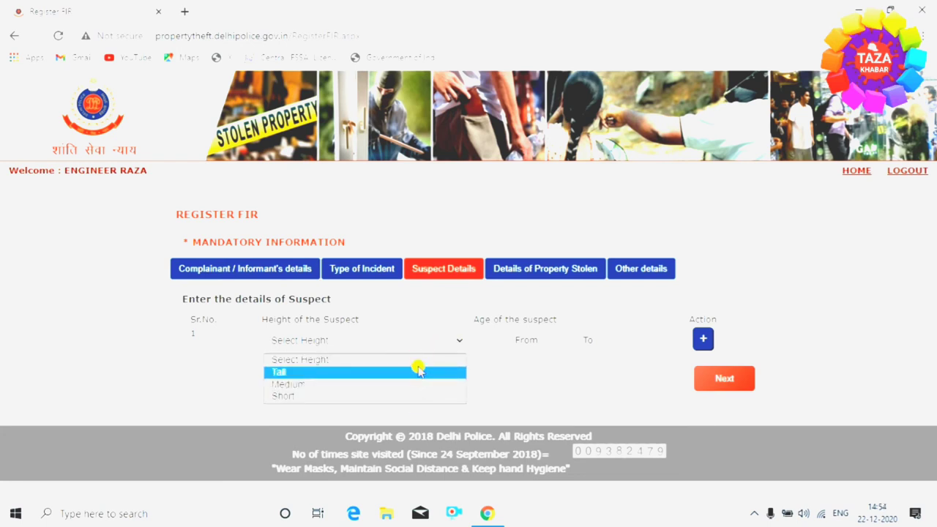
left_click(417, 395)
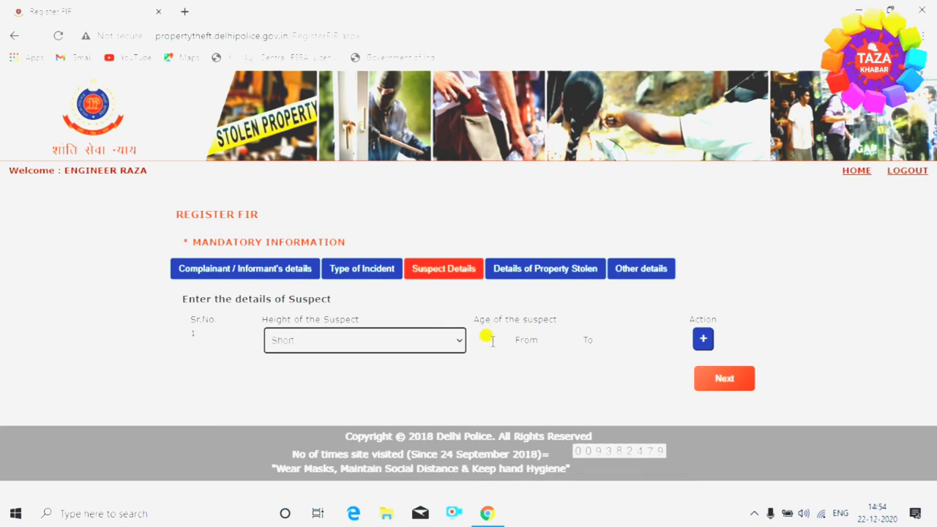
left_click(723, 379)
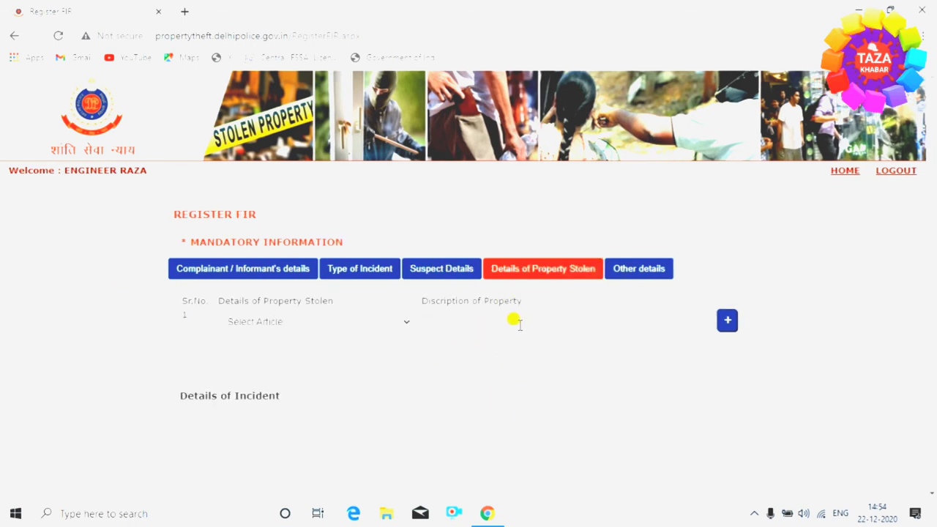
Step: Choose Aadhar Card as the first stolen article
left_click(404, 323)
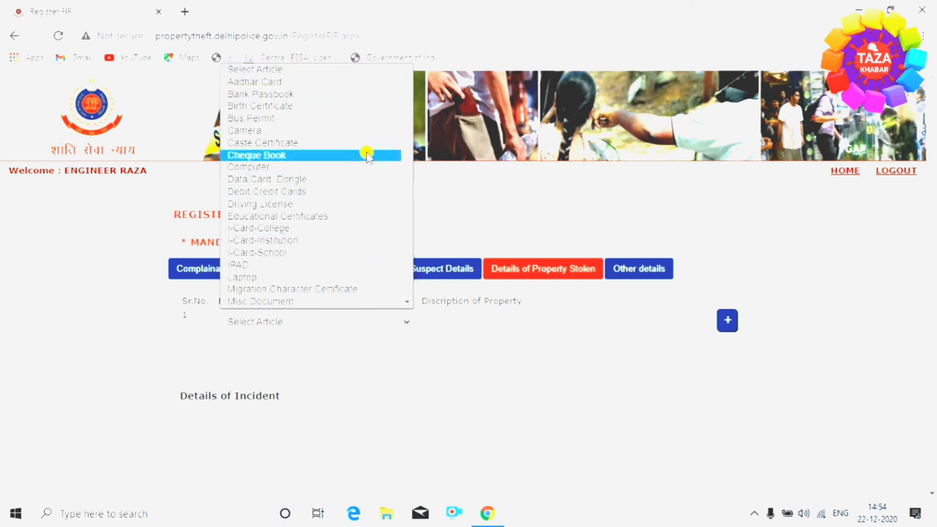
left_click(389, 81)
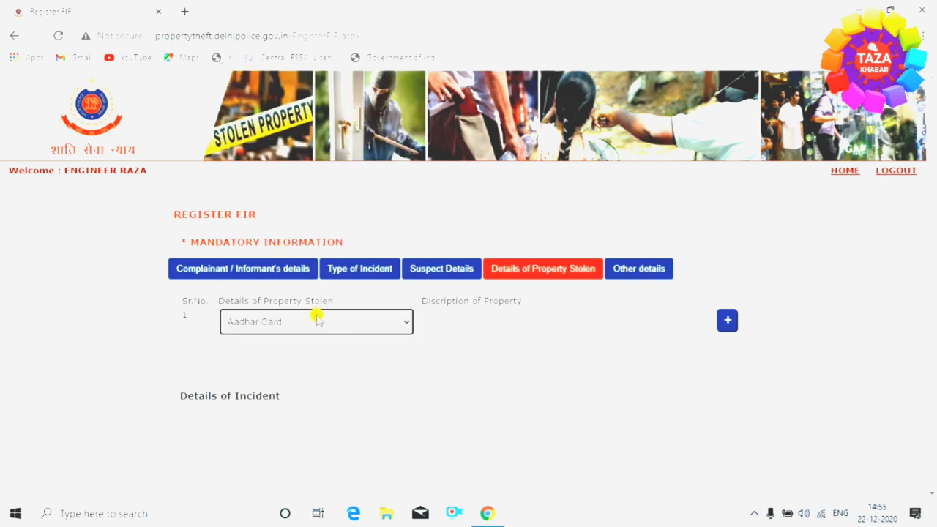
left_click(403, 328)
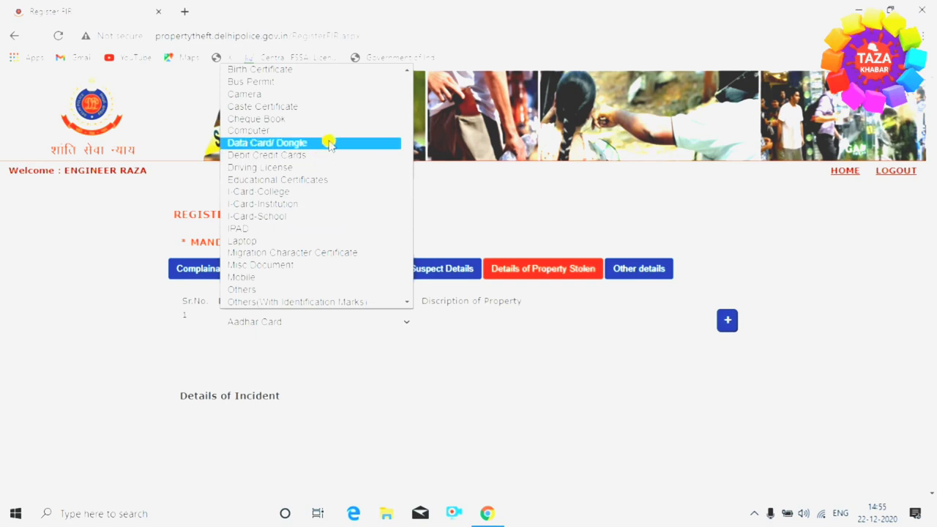
scroll(330, 142, "up", 1)
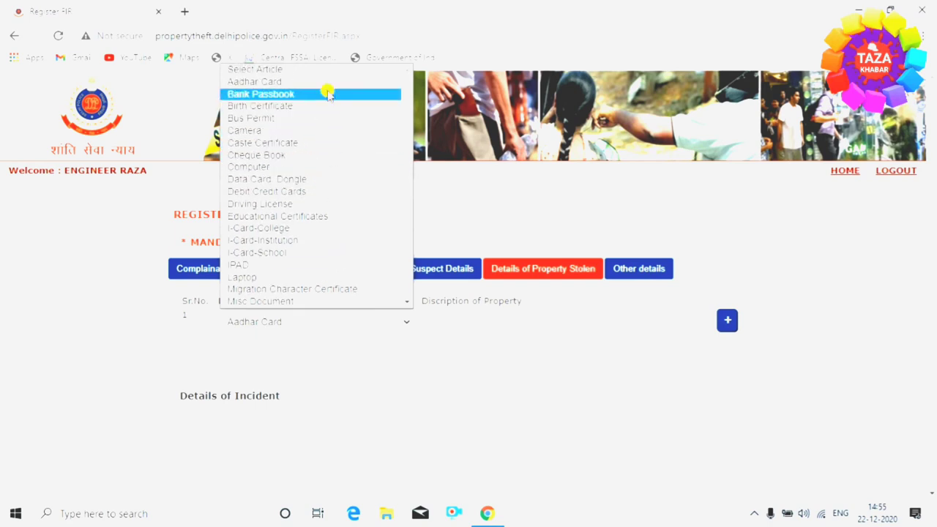
scroll(336, 147, "down", 1)
scroll(335, 150, "up", 1)
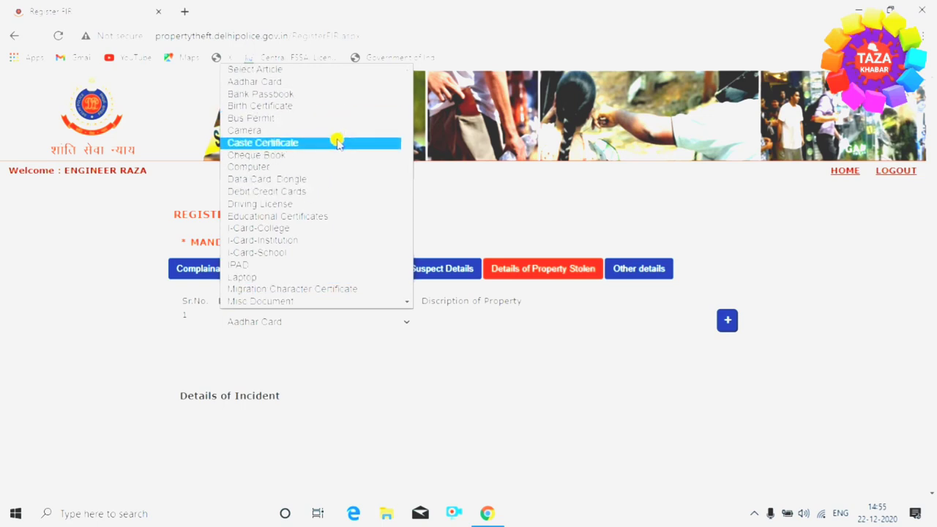
key("Escape")
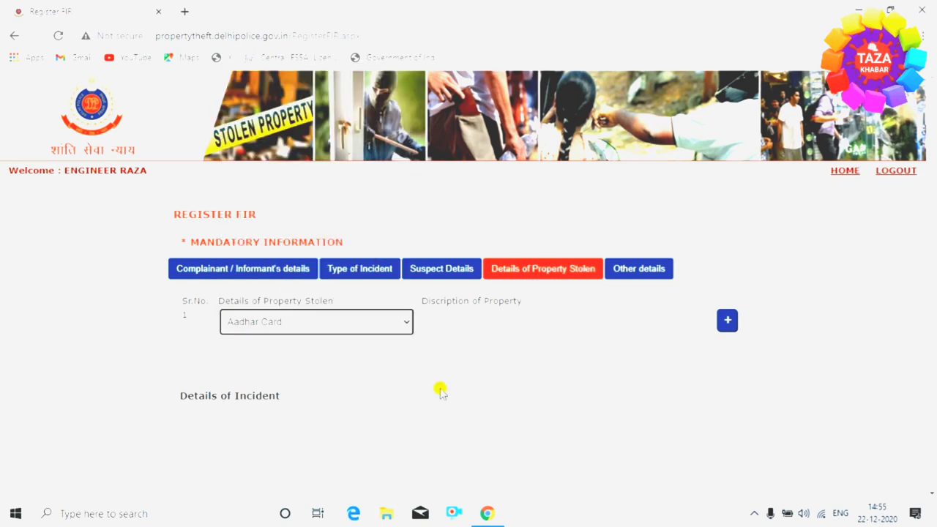
Step: Describe the stolen Aadhar Card as "ye mera aadhar" and add a second row for another stolen article
left_click(467, 325)
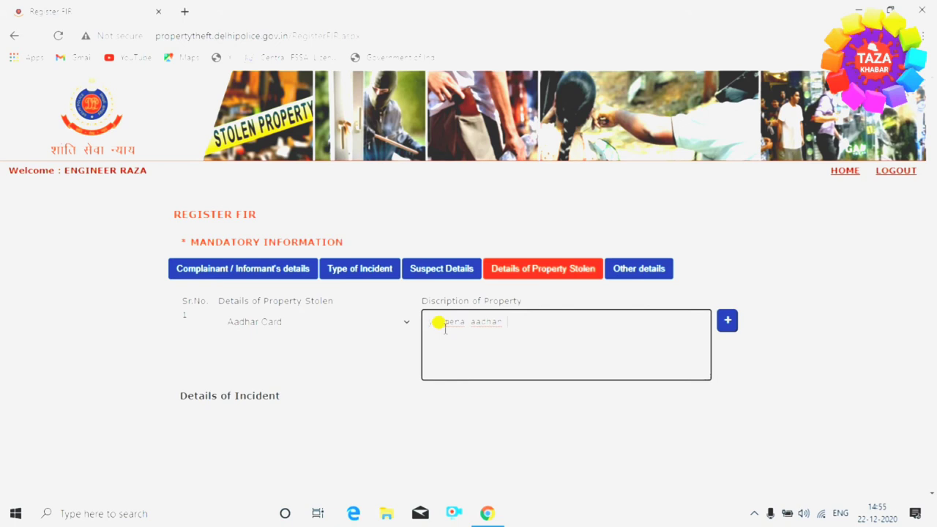
left_click(727, 322)
Step: Try Bus Permit as the second stolen article, then change it to Others with the description "ya ya"
left_click(399, 396)
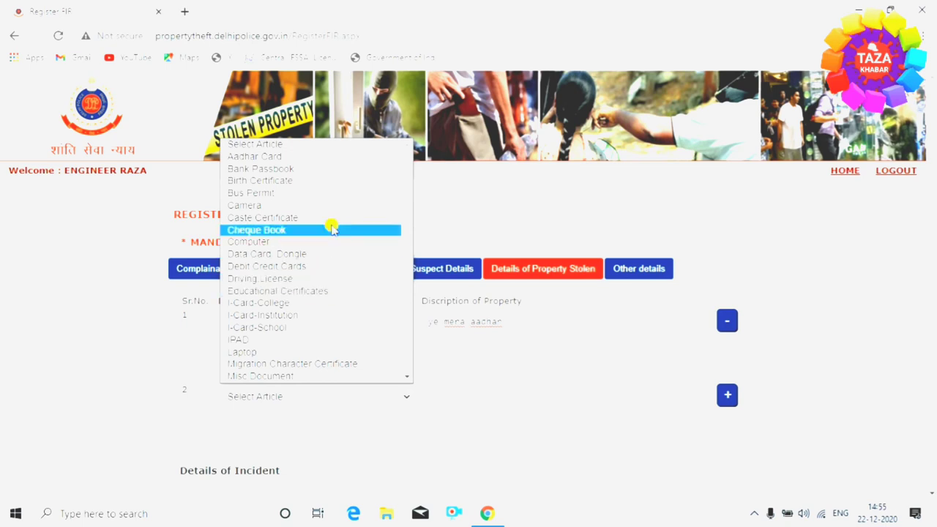
left_click(333, 194)
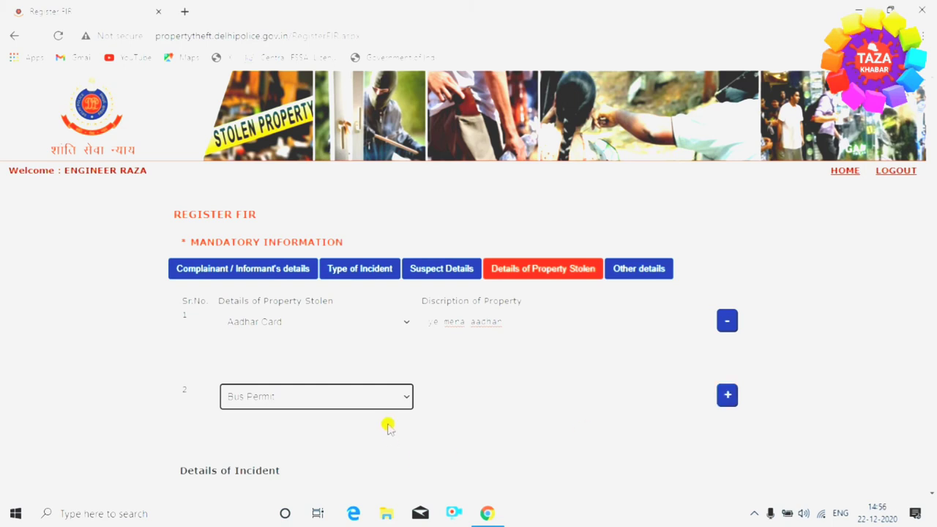
scroll(420, 388, "down", 1)
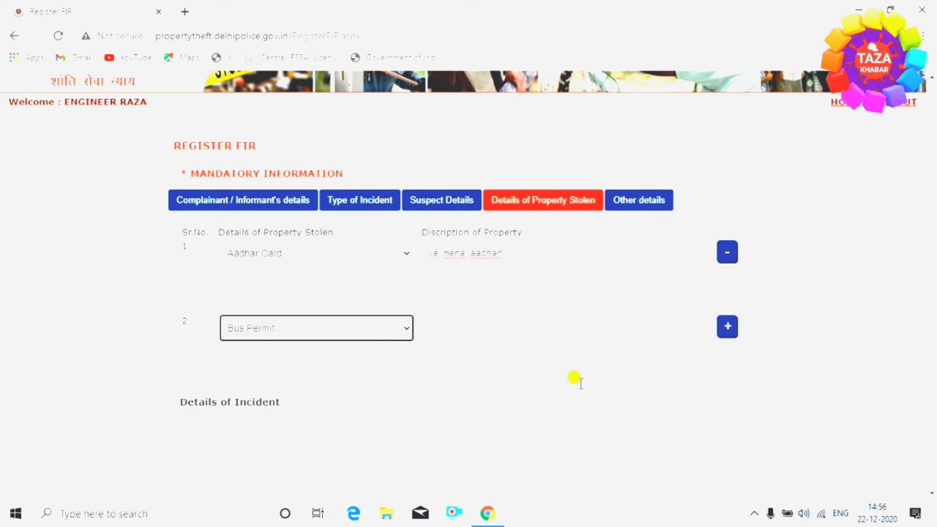
left_click(354, 380)
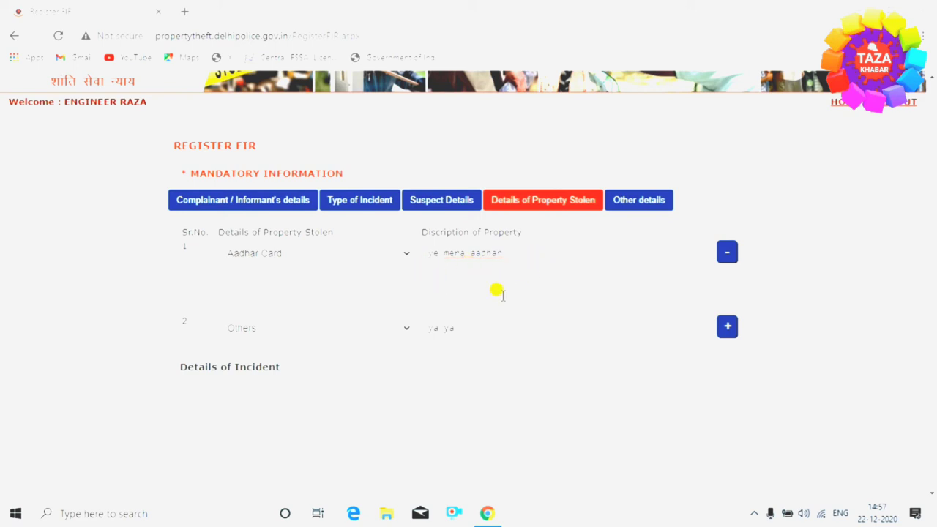
scroll(497, 293, "down", 2)
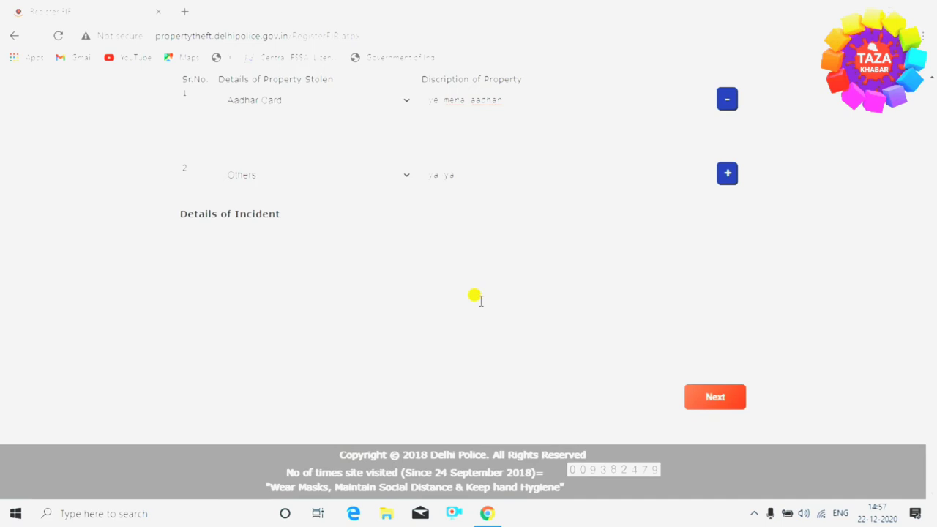